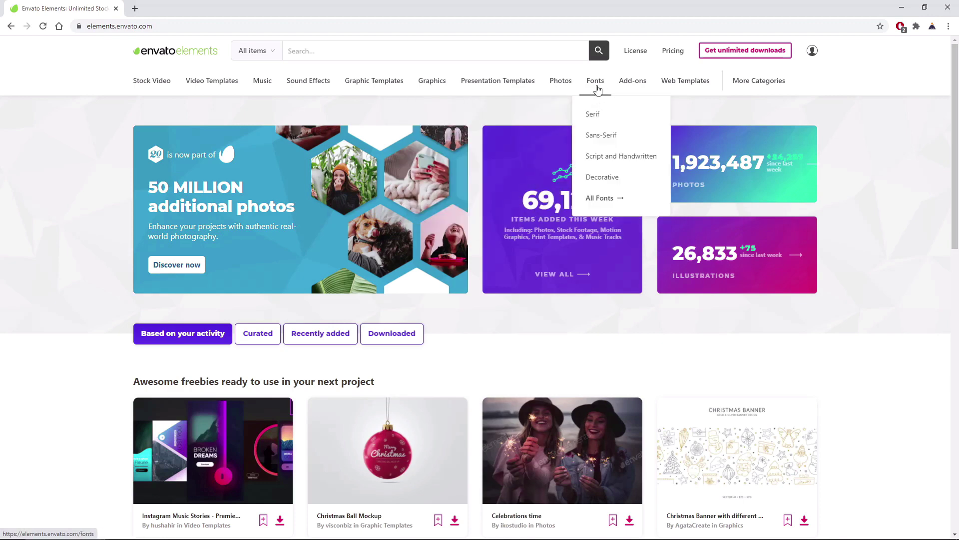
{"action": "mouse_move", "coordinate": [744, 88]}
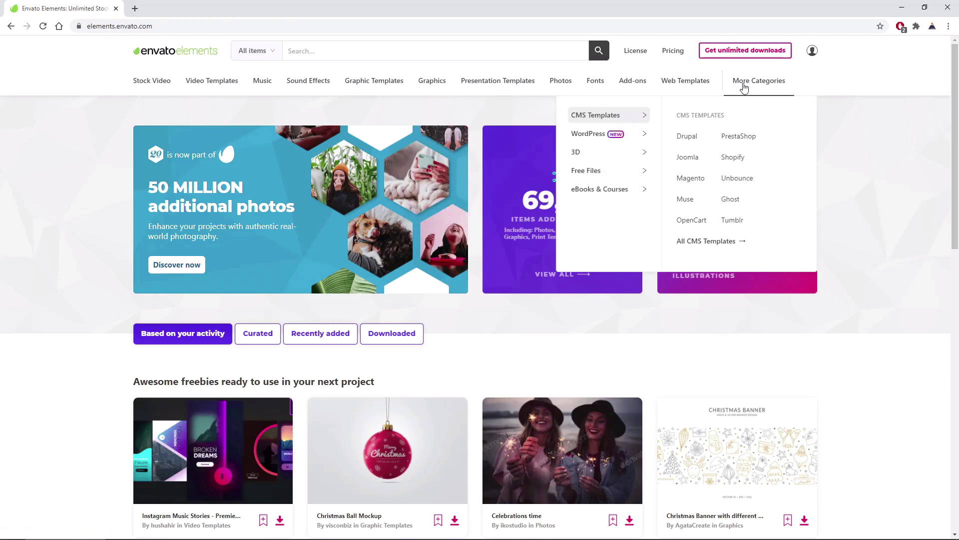
{"action": "left_click", "coordinate": [747, 52]}
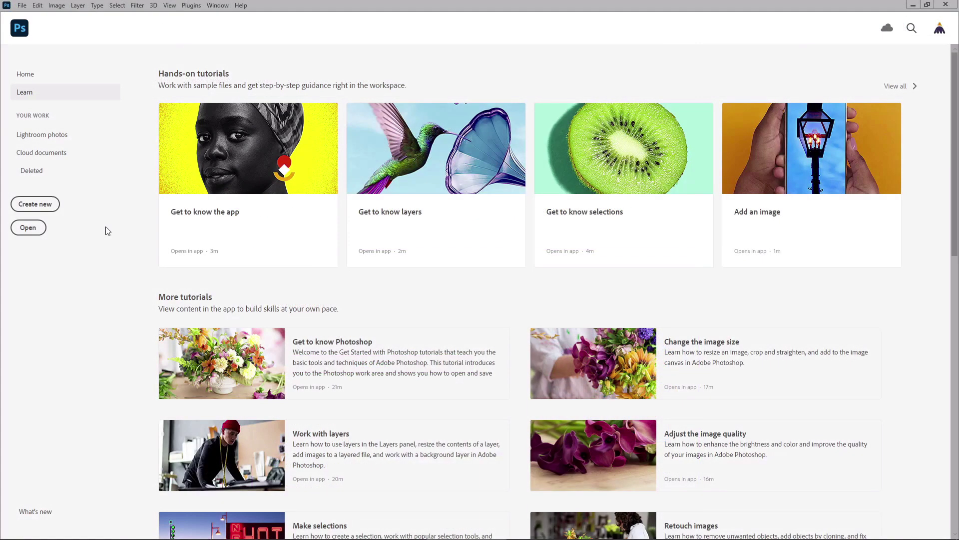
Step: Create a new Photoshop document 850 pixels wide and 700 pixels high at 72 pixels per inch in RGB with a white background
{"action": "left_click", "coordinate": [44, 209]}
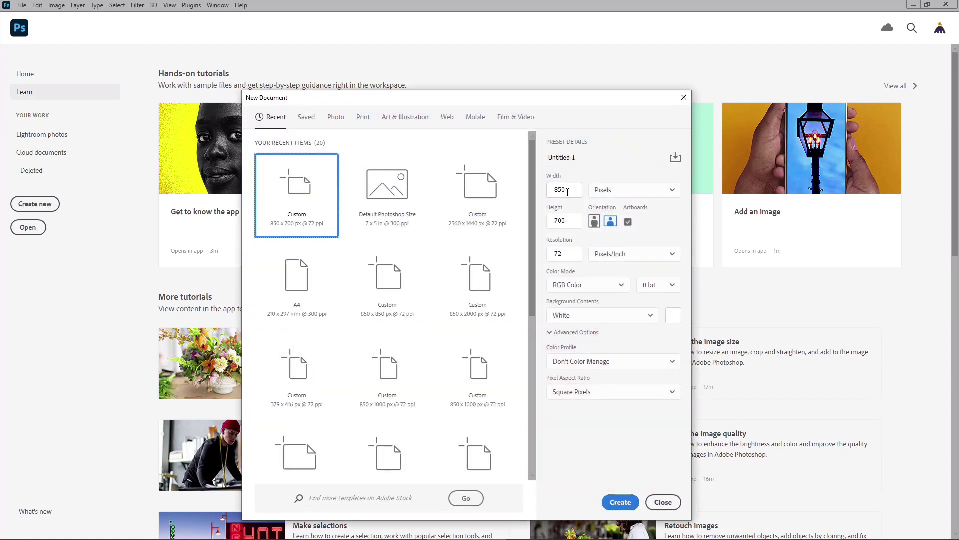
{"action": "left_click_drag", "start_coordinate": [573, 191], "coordinate": [554, 225]}
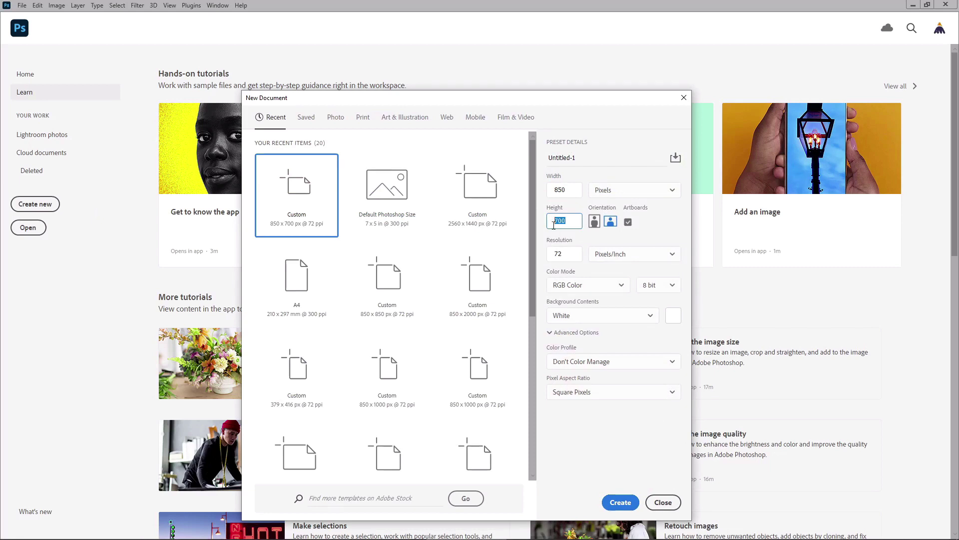
{"action": "left_click", "coordinate": [648, 191]}
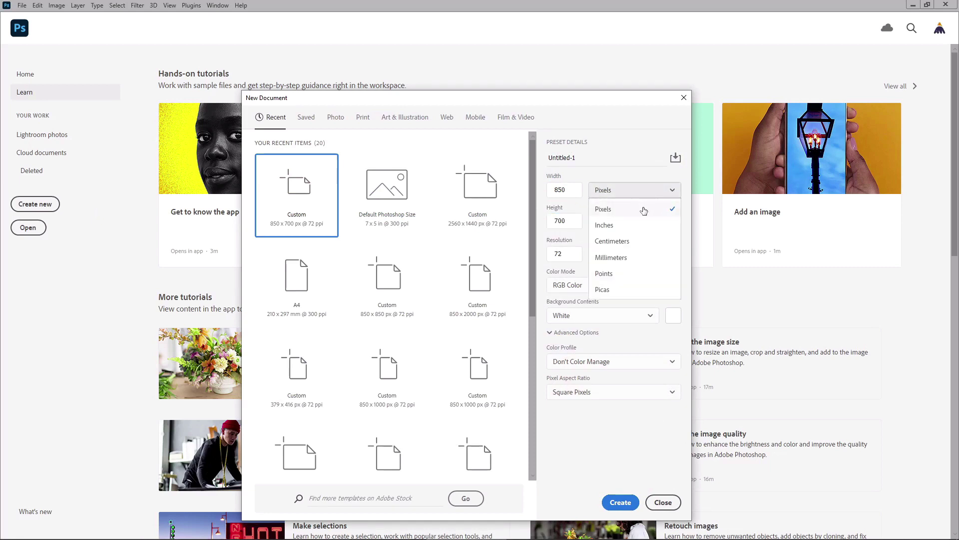
{"action": "left_click", "coordinate": [644, 210]}
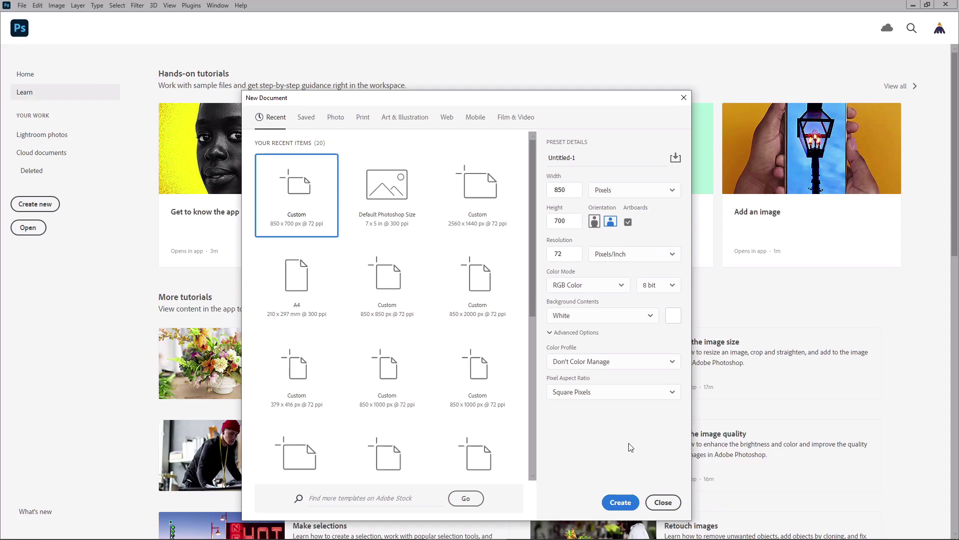
{"action": "left_click", "coordinate": [621, 502]}
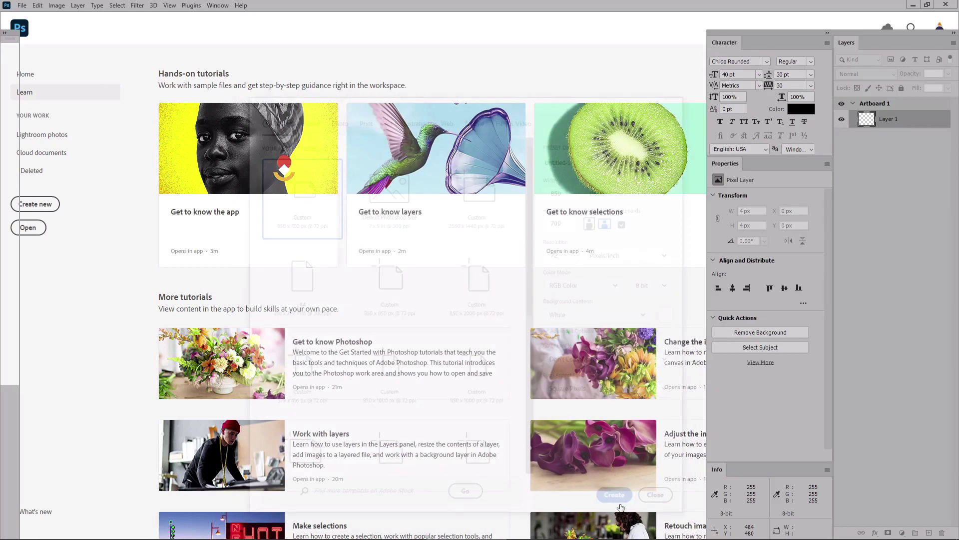
{"action": "key", "text": "ctrl+plus"}
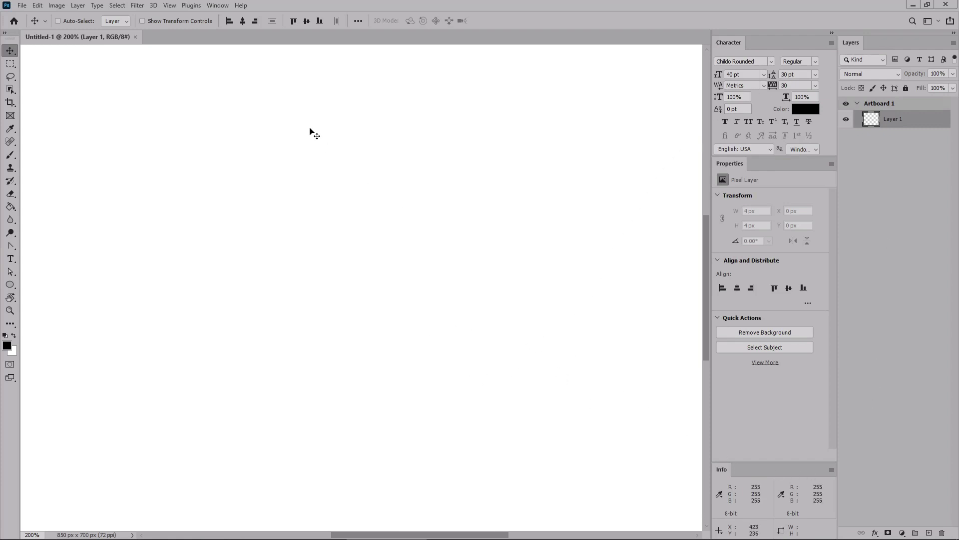
{"action": "left_click", "coordinate": [226, 7]}
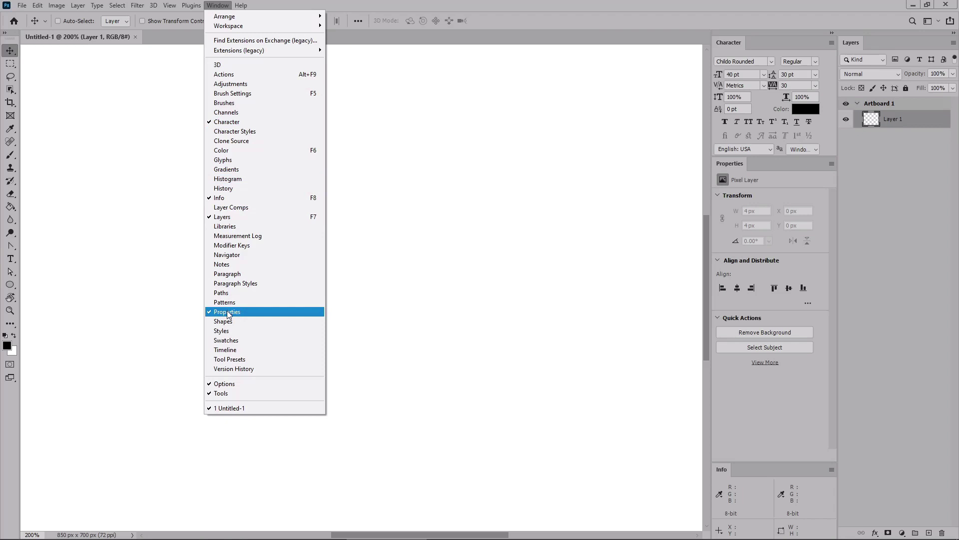
{"action": "left_click", "coordinate": [196, 312]}
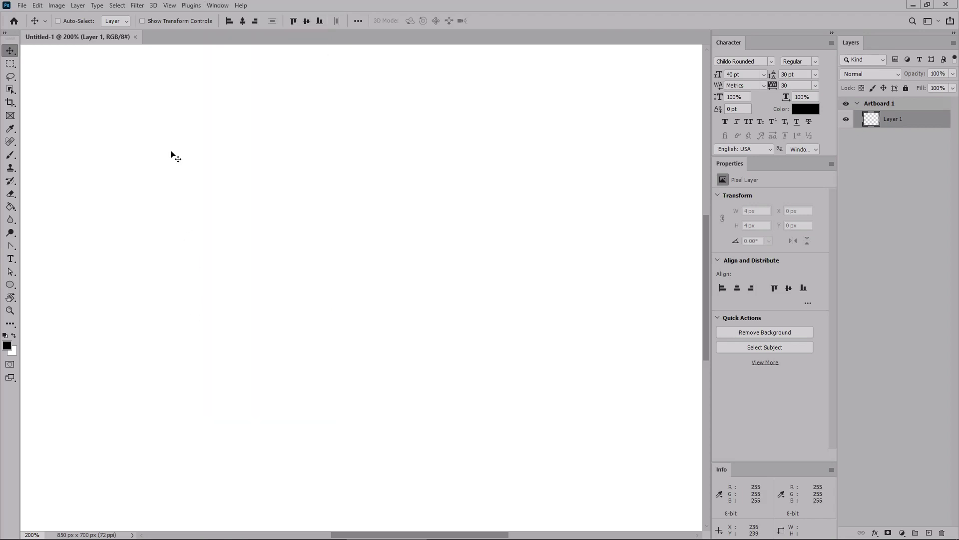
Step: Show the document grid and make sure snapping to the grid is enabled
{"action": "left_click", "coordinate": [169, 6]}
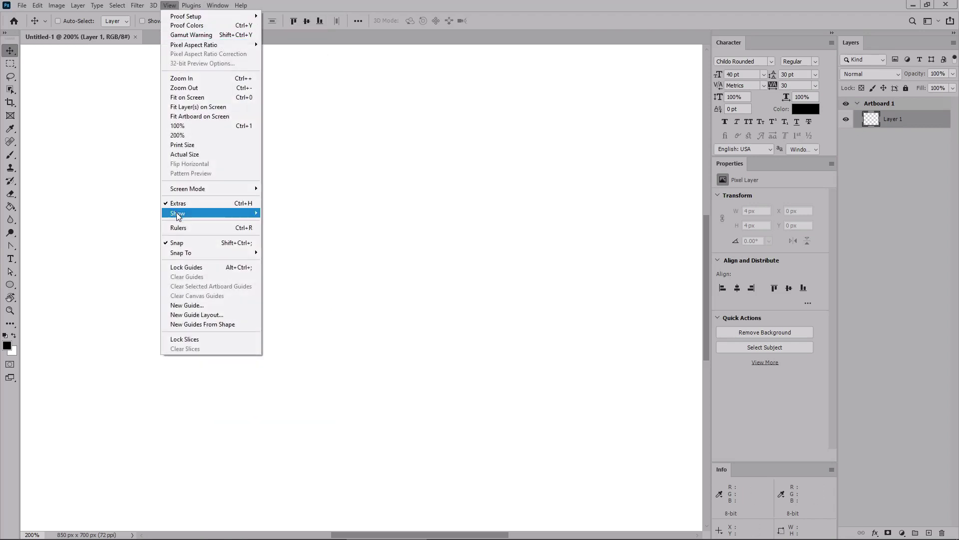
{"action": "mouse_move", "coordinate": [179, 214]}
{"action": "left_click", "coordinate": [270, 242]}
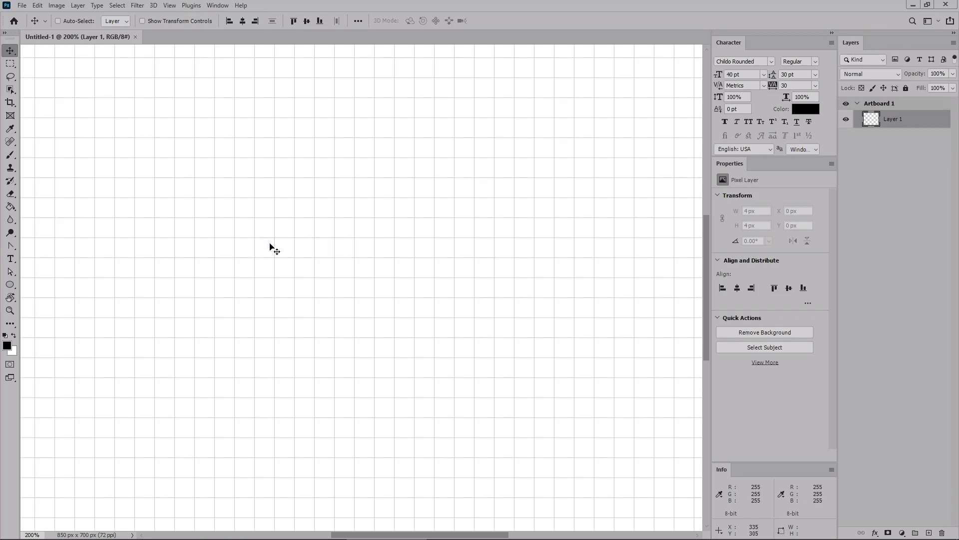
{"action": "left_click", "coordinate": [169, 6]}
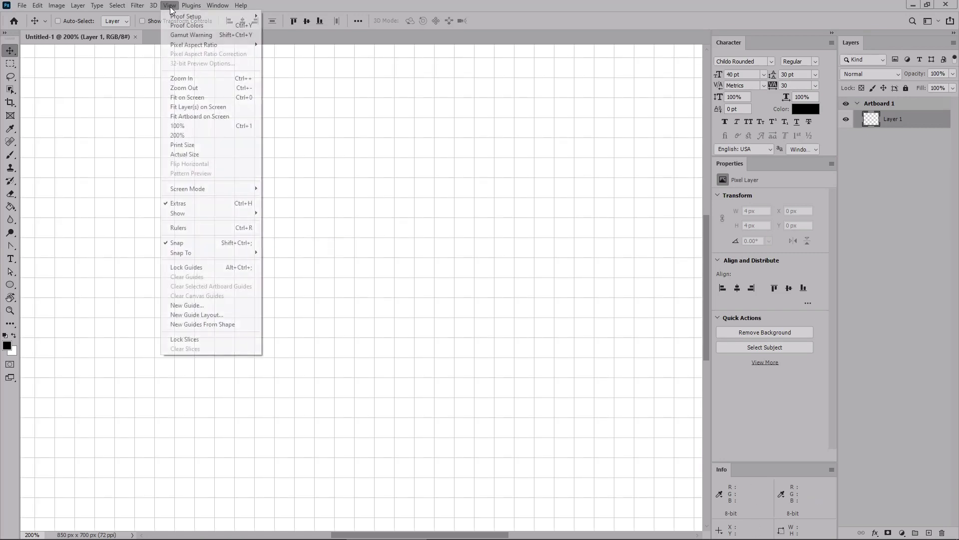
{"action": "mouse_move", "coordinate": [192, 252]}
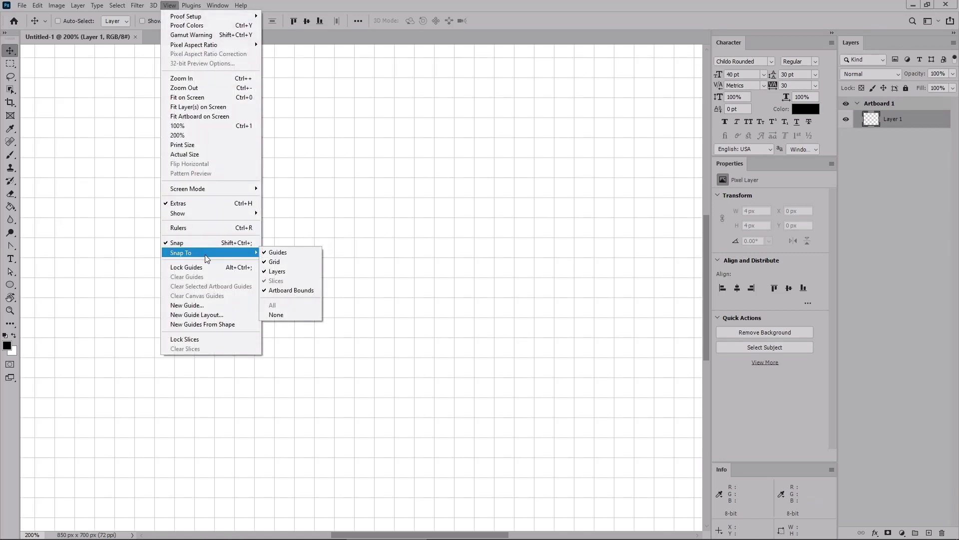
{"action": "left_click", "coordinate": [275, 263]}
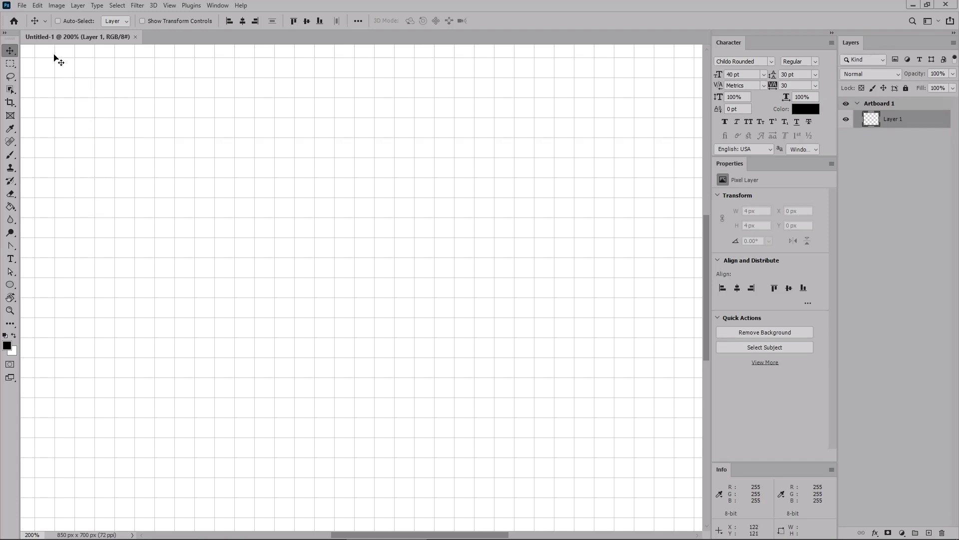
Step: Set the grid preferences to a gridline every 5 pixels with 1 subdivision
{"action": "left_click", "coordinate": [38, 6]}
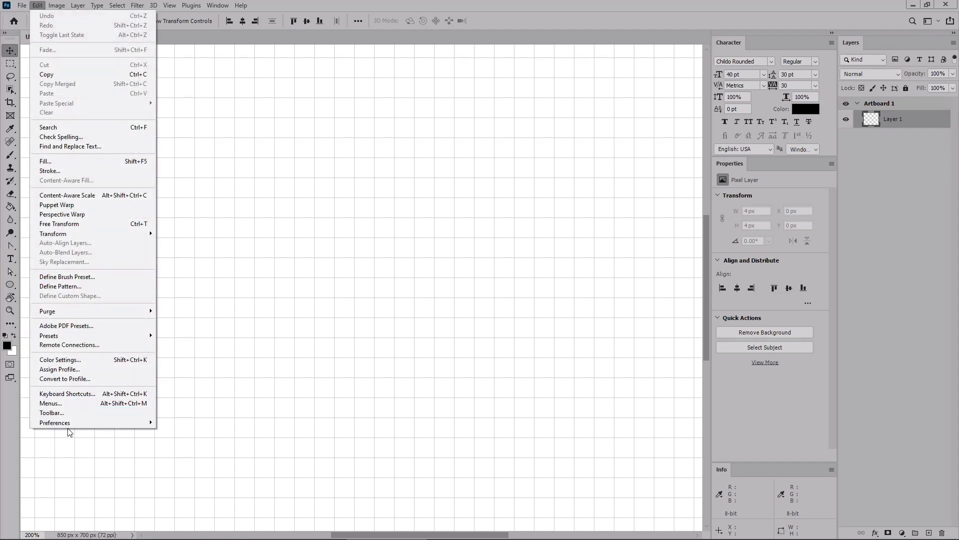
{"action": "mouse_move", "coordinate": [69, 424]}
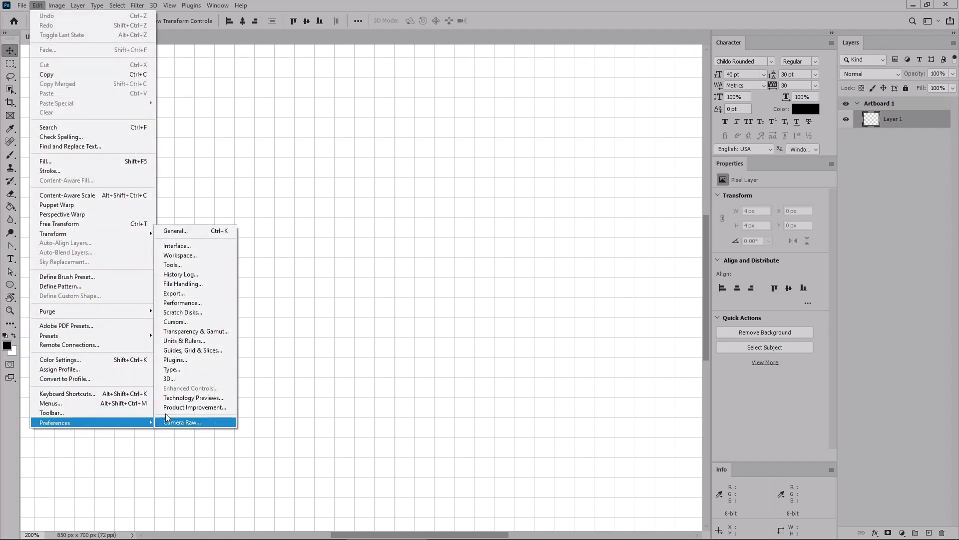
{"action": "left_click", "coordinate": [182, 349]}
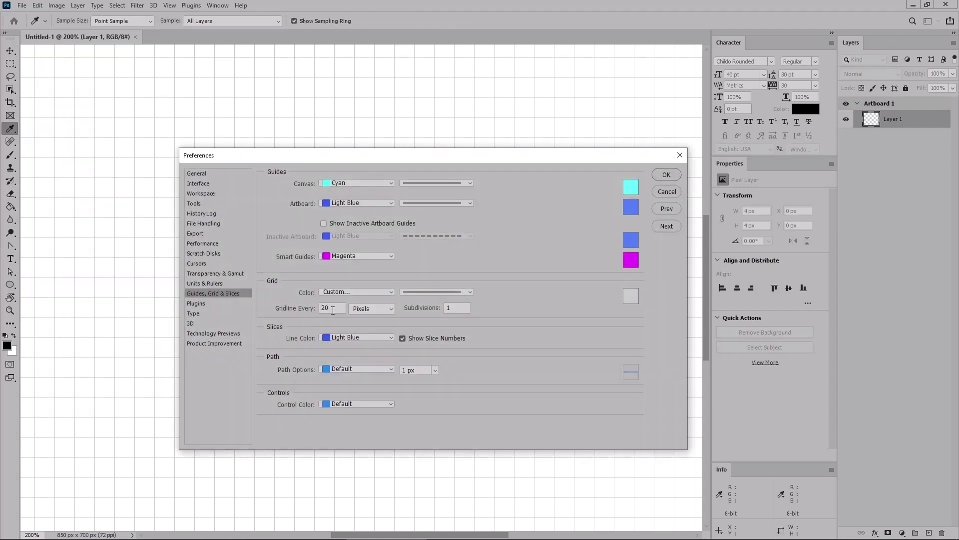
{"action": "left_click_drag", "start_coordinate": [333, 310], "coordinate": [310, 306]}
{"action": "type", "text": "5"}
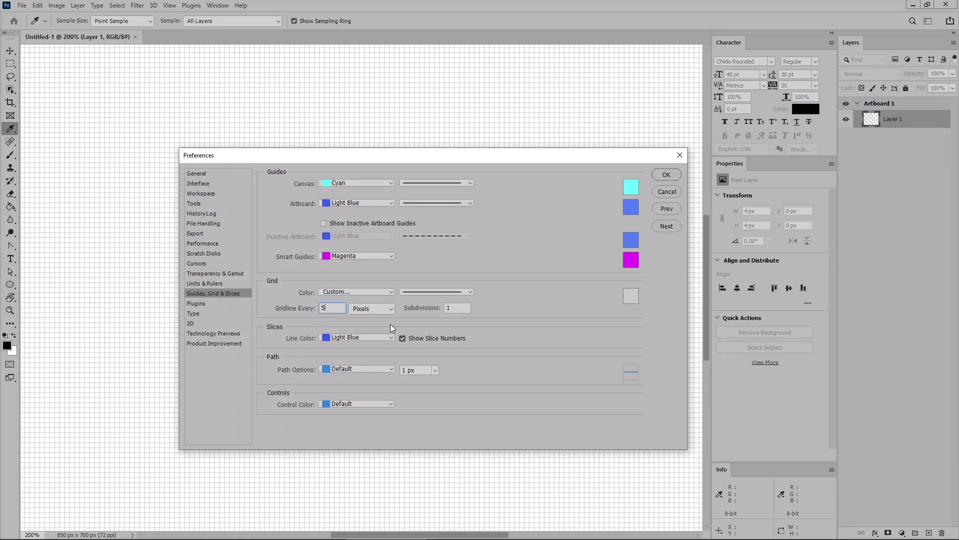
{"action": "left_click_drag", "start_coordinate": [455, 311], "coordinate": [437, 308]}
{"action": "type", "text": "1"}
{"action": "left_click", "coordinate": [664, 175]}
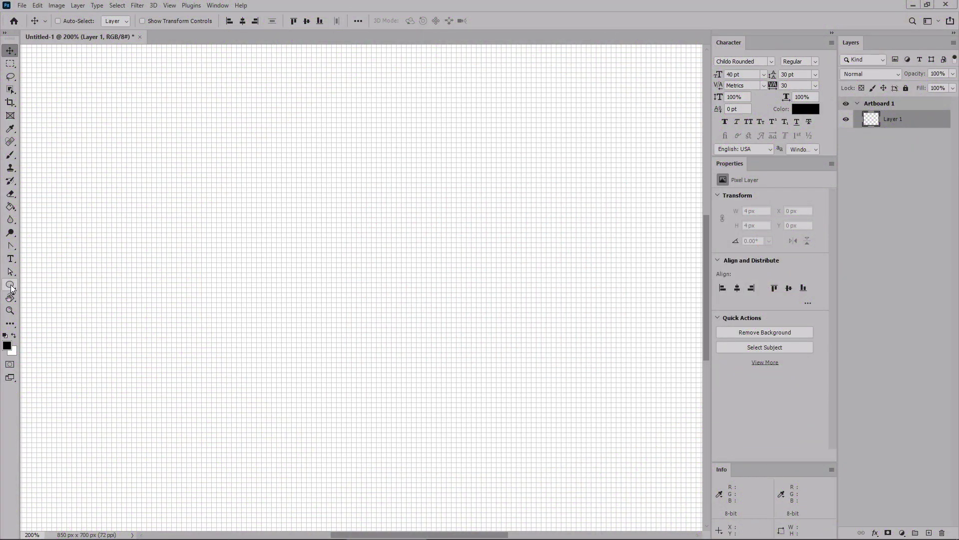
Step: Draw a black ellipse shape 180 px wide and 140 px high near the middle of the artboard
{"action": "left_click", "coordinate": [10, 285]}
{"action": "left_click_drag", "start_coordinate": [272, 214], "coordinate": [452, 352]}
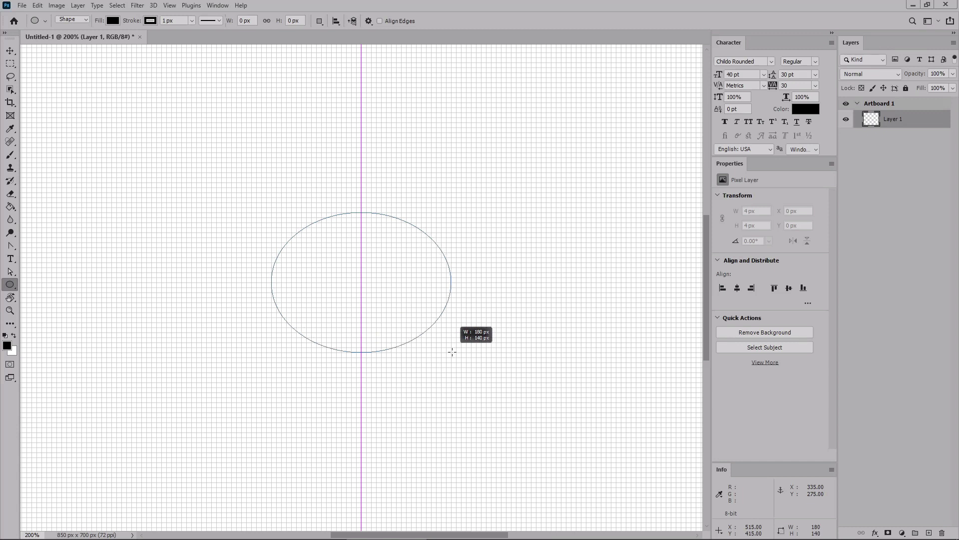
{"action": "left_click_drag", "start_coordinate": [452, 352], "coordinate": [452, 352]}
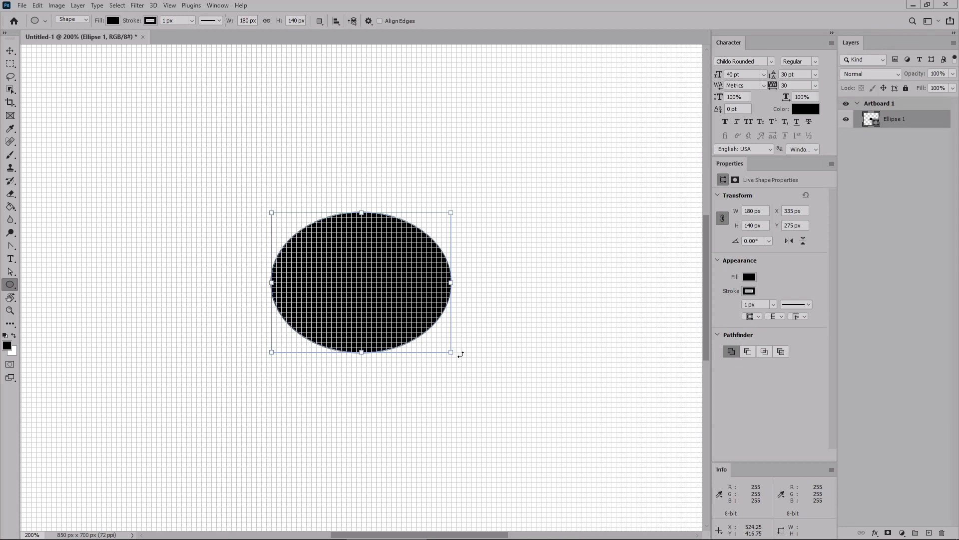
{"action": "key", "text": "shift"}
{"action": "left_click_drag", "start_coordinate": [487, 268], "coordinate": [301, 307]}
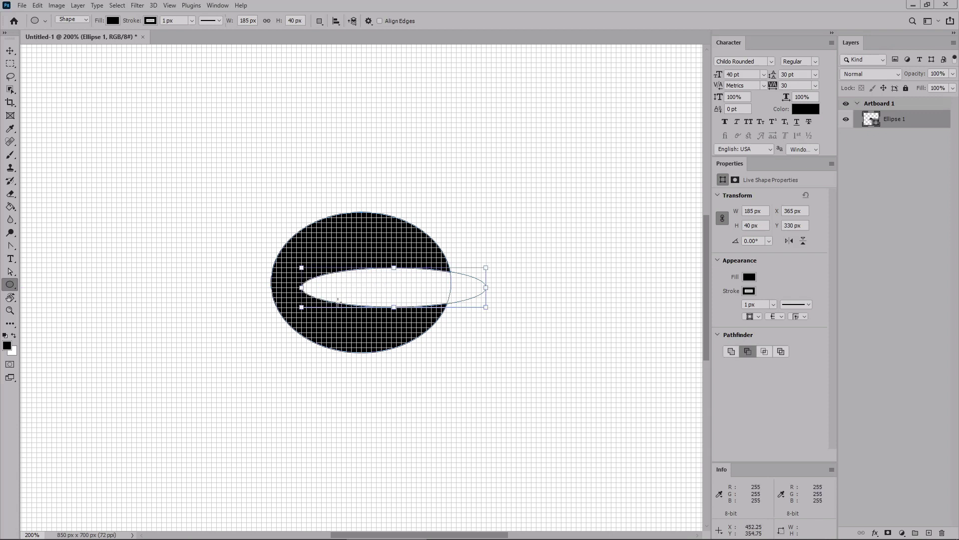
{"action": "key", "text": "ctrl+z"}
{"action": "key", "text": "ctrl+z"}
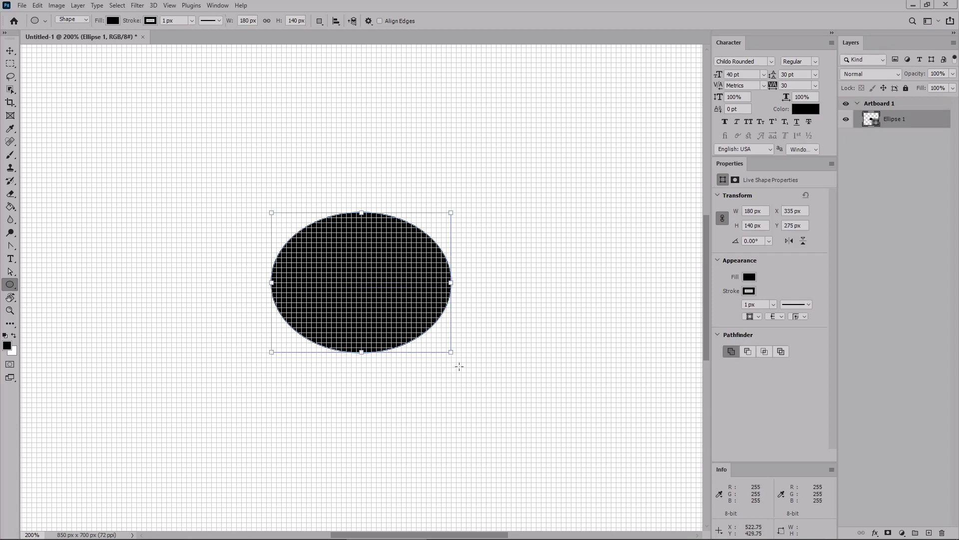
Step: Subtract a 140 px circle from the ellipse, placed at X 335 px, Y 295 px against the ellipse's left side
{"action": "key", "text": "alt"}
{"action": "left_click_drag", "start_coordinate": [463, 353], "coordinate": [629, 214]}
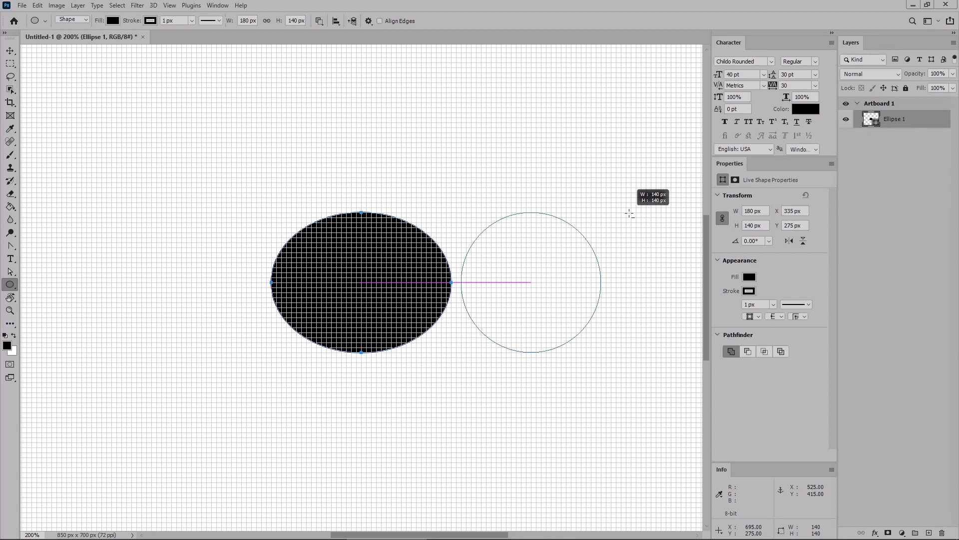
{"action": "key", "text": "space"}
{"action": "mouse_move", "coordinate": [630, 213]}
{"action": "left_mouse_down"}
{"action": "mouse_move", "coordinate": [570, 231]}
{"action": "mouse_move", "coordinate": [440, 241]}
{"action": "mouse_move", "coordinate": [442, 233]}
{"action": "left_mouse_up"}
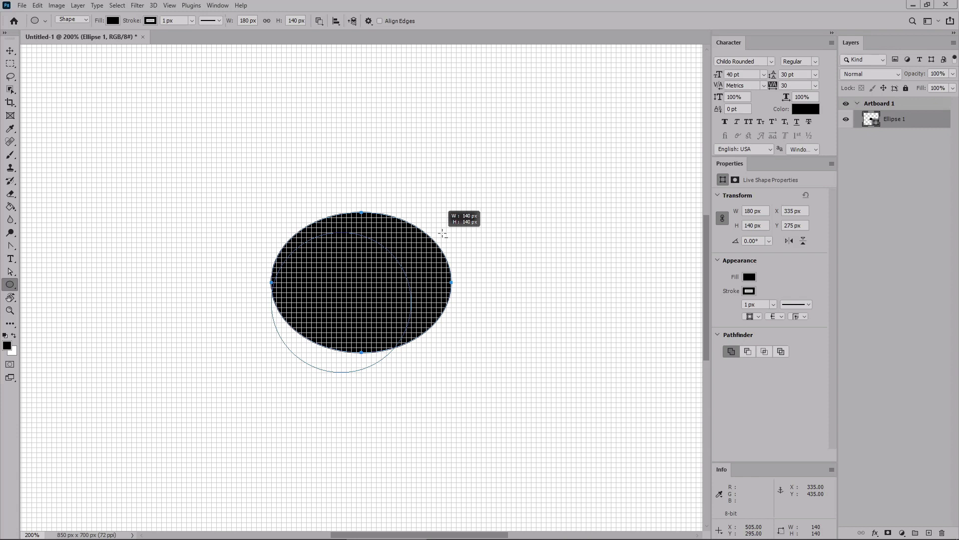
{"action": "left_click_drag", "start_coordinate": [443, 233], "coordinate": [442, 233]}
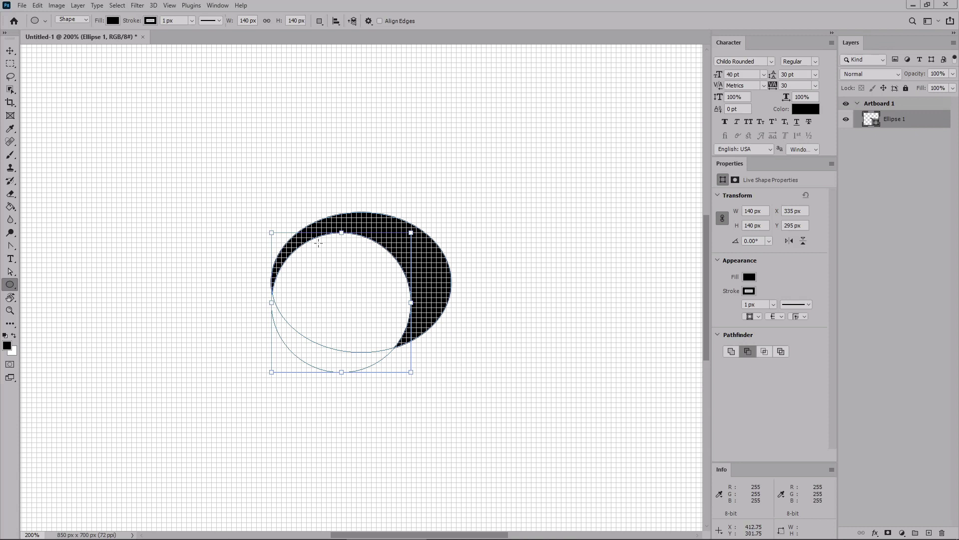
Step: Subtract a 190 × 100 px rectangle over the crescent's upper part, at X 330 px, Y 265 px, leaving only the lower tail
{"action": "right_click", "coordinate": [16, 290]}
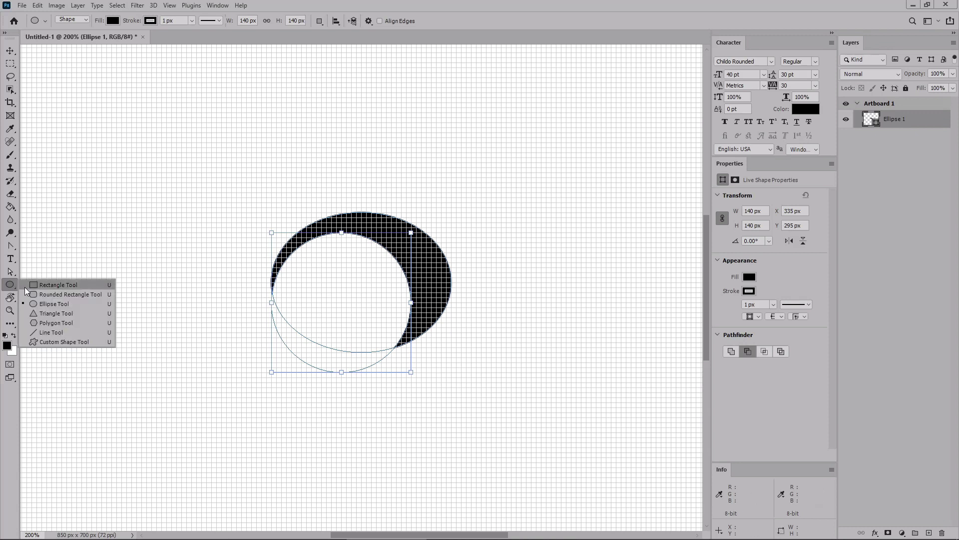
{"action": "left_click", "coordinate": [37, 285]}
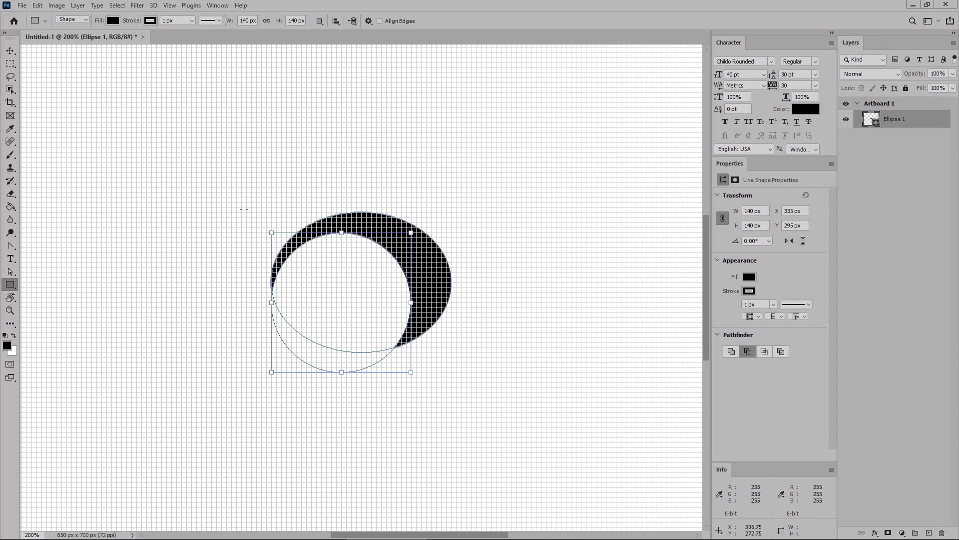
{"action": "left_click_drag", "start_coordinate": [241, 203], "coordinate": [459, 307]}
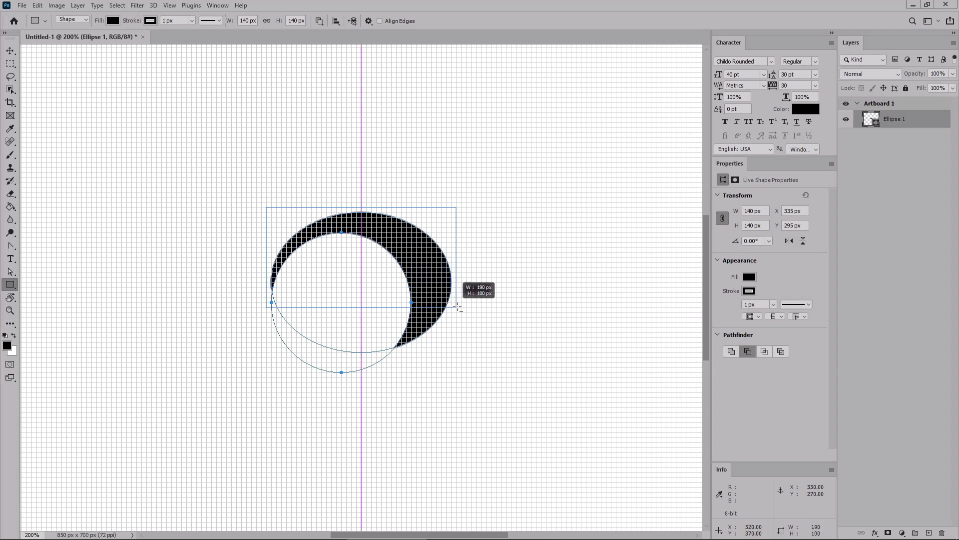
{"action": "left_click_drag", "start_coordinate": [459, 307], "coordinate": [456, 301]}
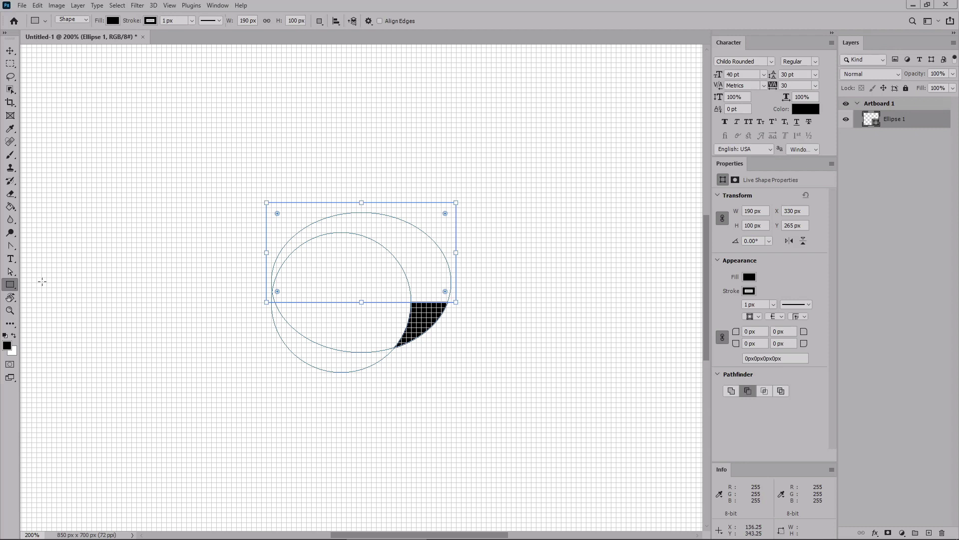
Step: Draw a separate 205 × 150 px ellipse and move it to X 430 px, Y 245 px so it overlaps the tail's top
{"action": "right_click", "coordinate": [14, 285]}
{"action": "left_click", "coordinate": [54, 303]}
{"action": "left_click_drag", "start_coordinate": [268, 184], "coordinate": [447, 318]}
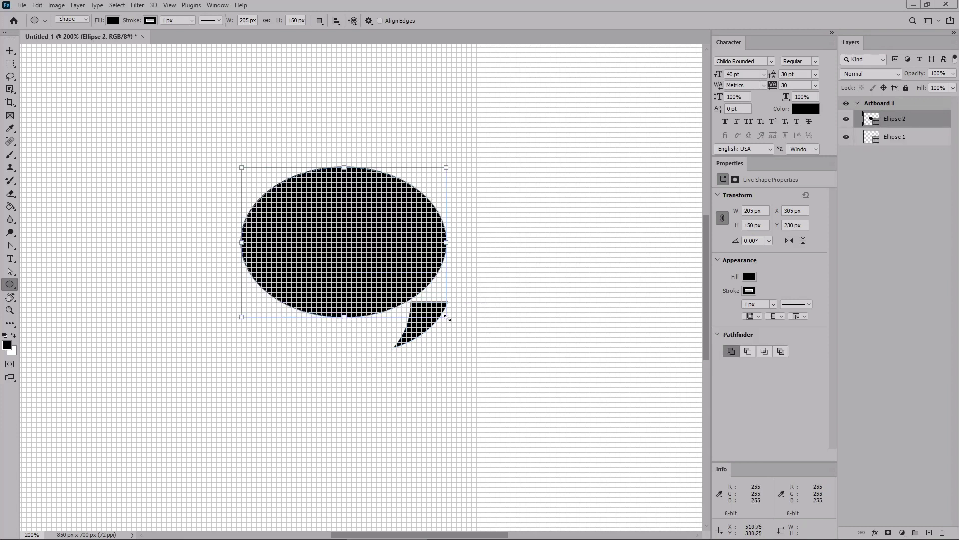
{"action": "key", "text": "v"}
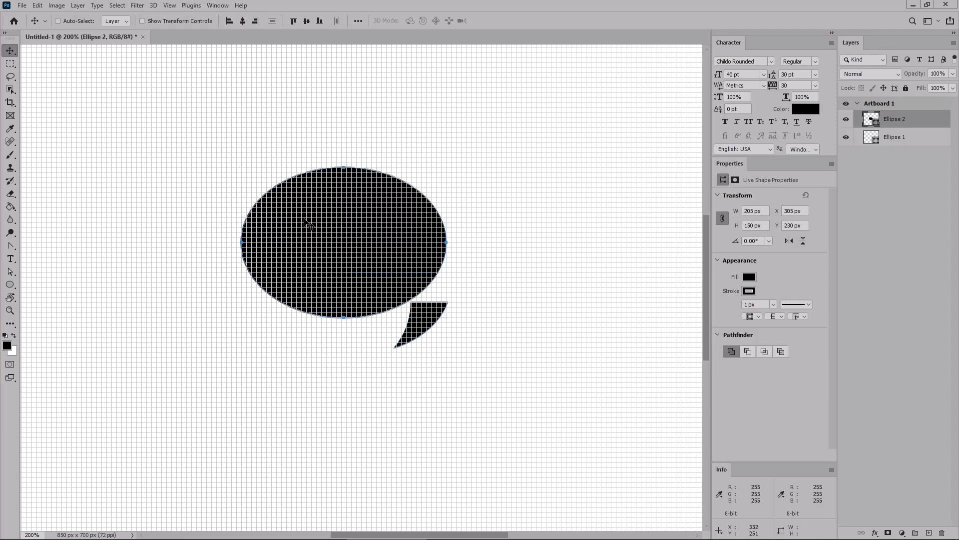
{"action": "left_click_drag", "start_coordinate": [361, 259], "coordinate": [482, 262]}
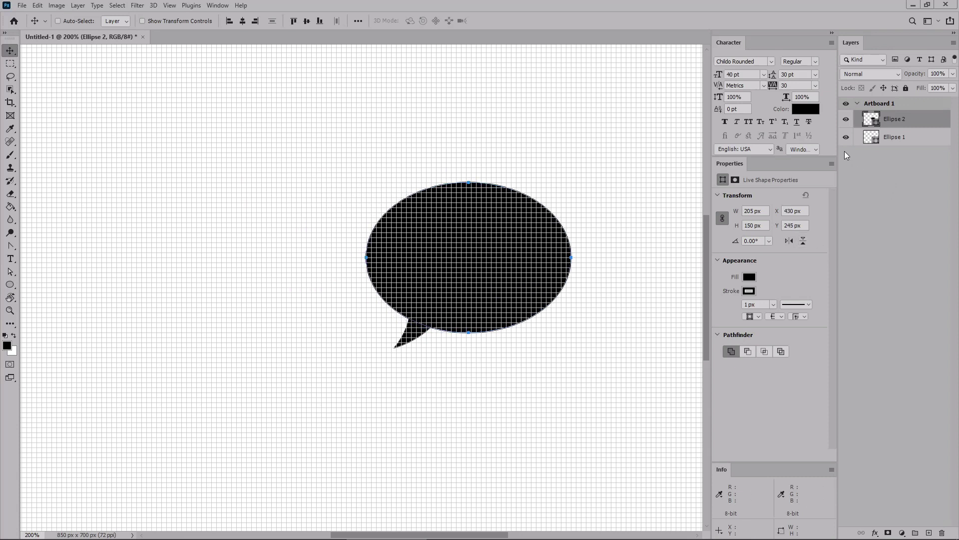
Step: Merge the Ellipse 1 and Ellipse 2 shape layers into a single speech bubble shape
{"action": "key", "text": "a"}
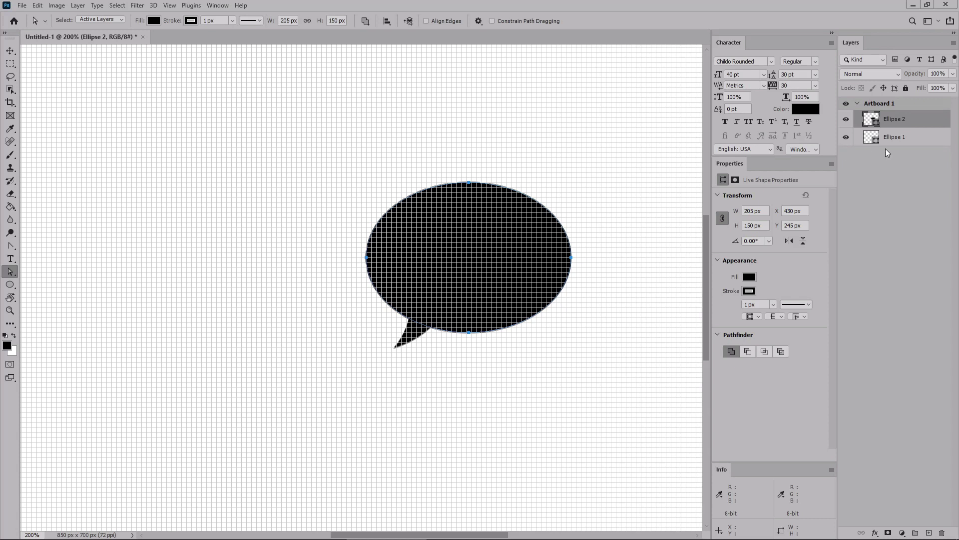
{"action": "left_click", "coordinate": [920, 140], "text": "shift"}
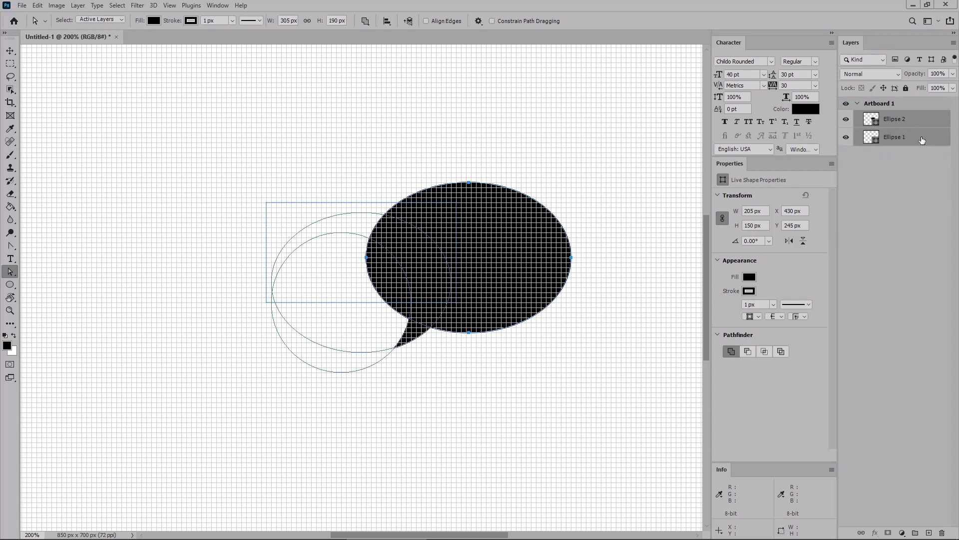
{"action": "right_click", "coordinate": [893, 120]}
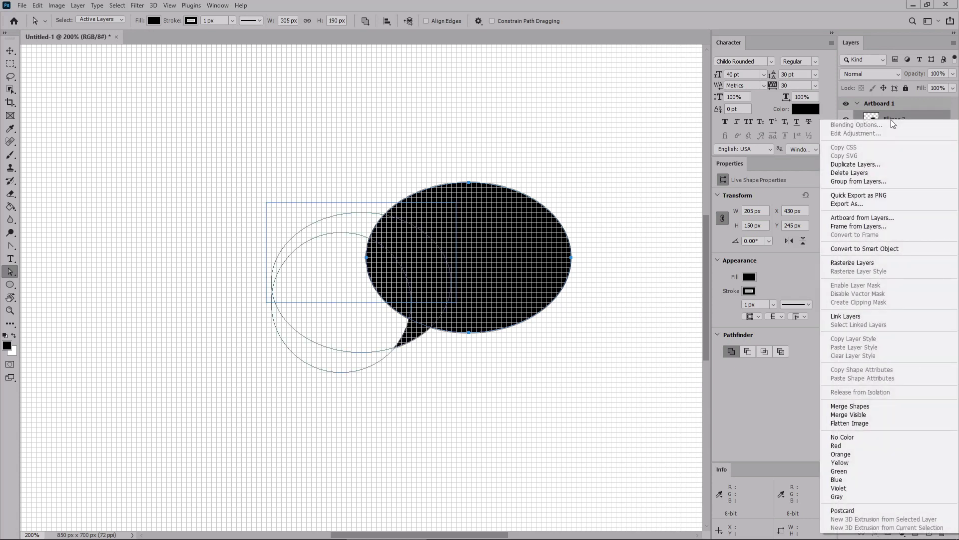
{"action": "left_click", "coordinate": [847, 406]}
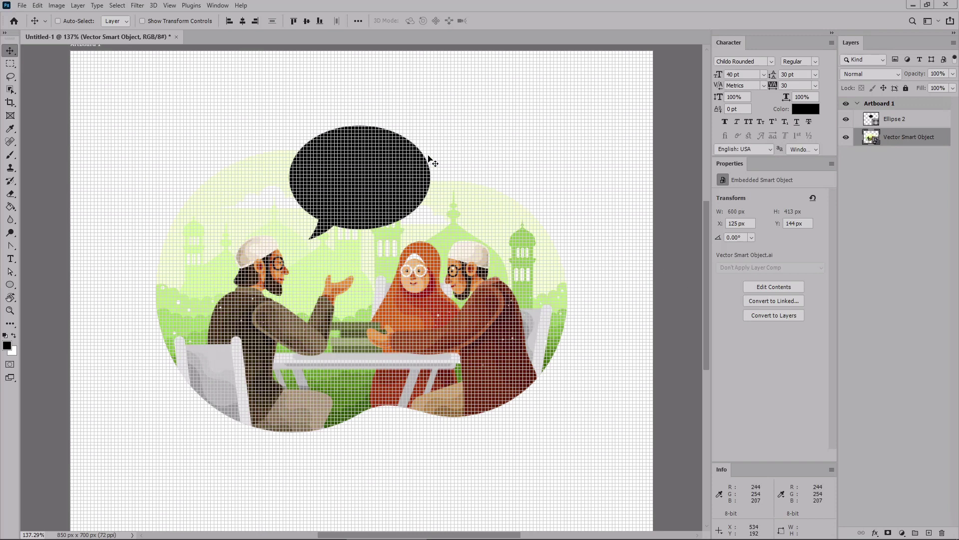
Step: Hide the grid over the artboard
{"action": "left_click", "coordinate": [170, 5]}
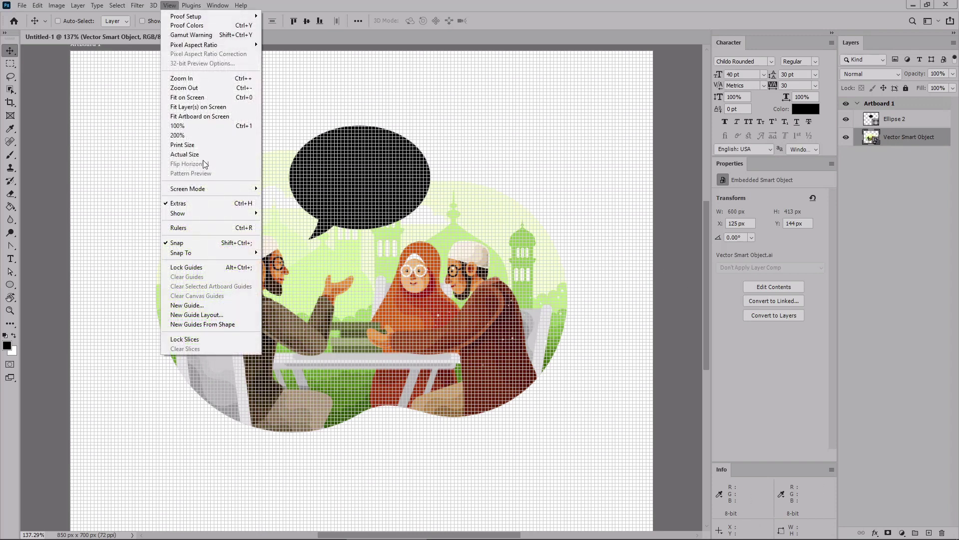
{"action": "mouse_move", "coordinate": [204, 215]}
{"action": "left_click", "coordinate": [275, 242]}
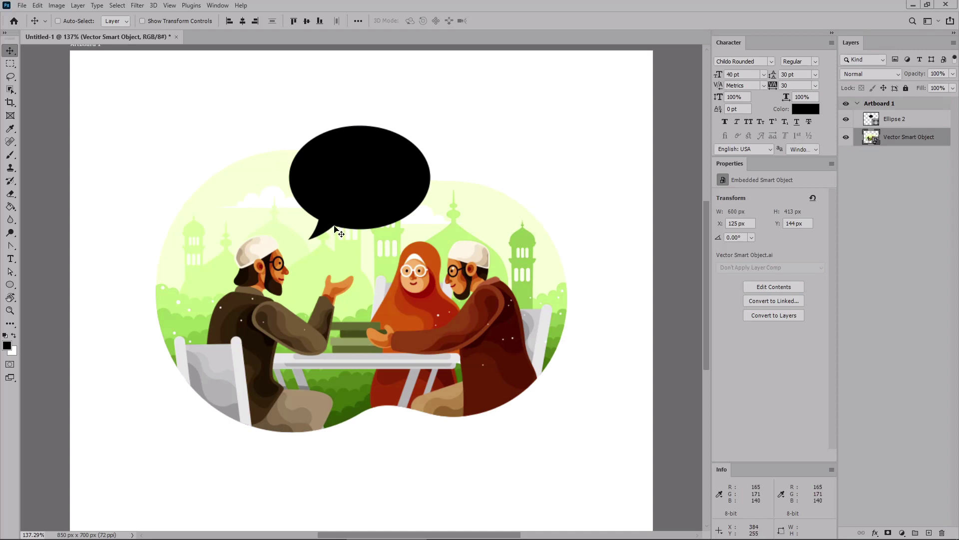
Step: Fill the speech bubble shape with cream, RGB 254, 244, 225
{"action": "left_click", "coordinate": [921, 123]}
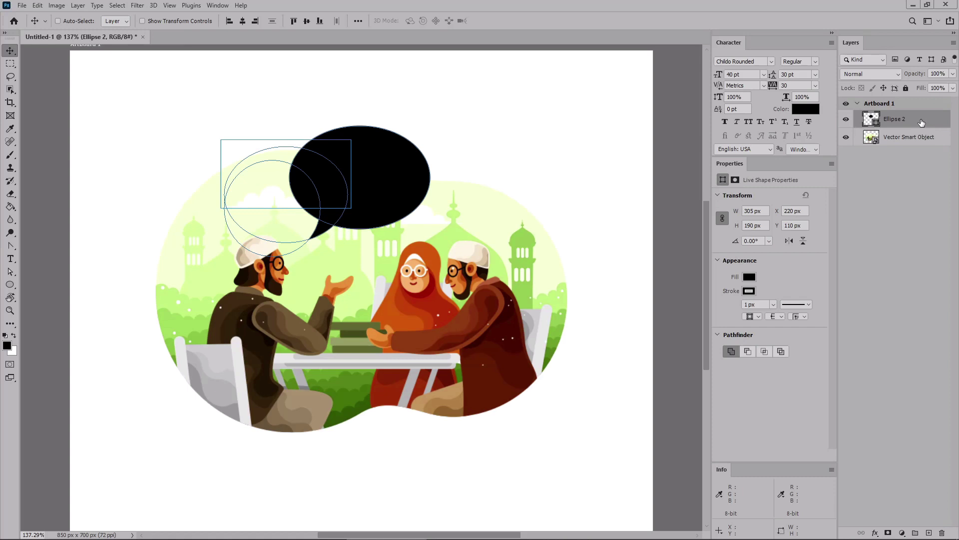
{"action": "left_click", "coordinate": [752, 277]}
{"action": "left_click", "coordinate": [848, 297]}
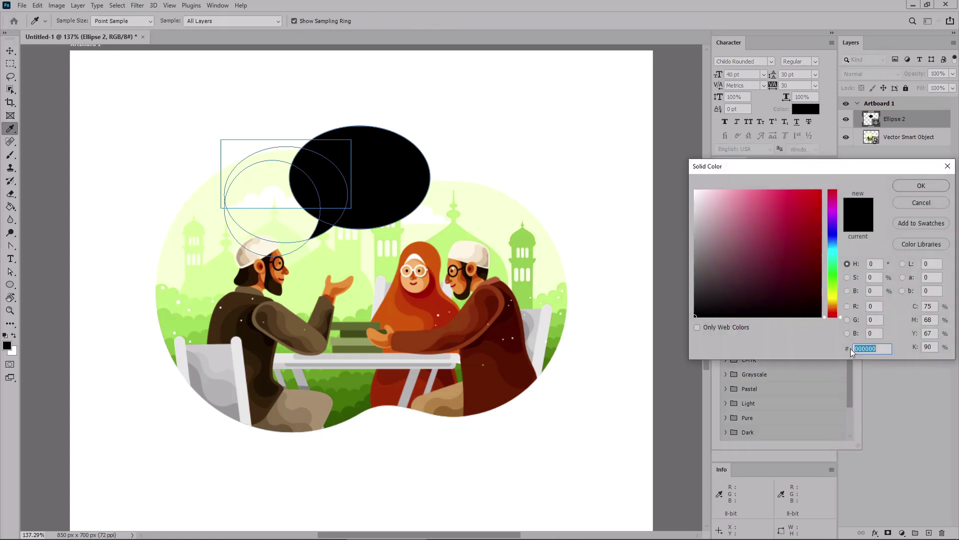
{"action": "type", "text": "254"}
{"action": "key", "text": "Tab"}
{"action": "type", "text": "244"}
{"action": "key", "text": "Tab"}
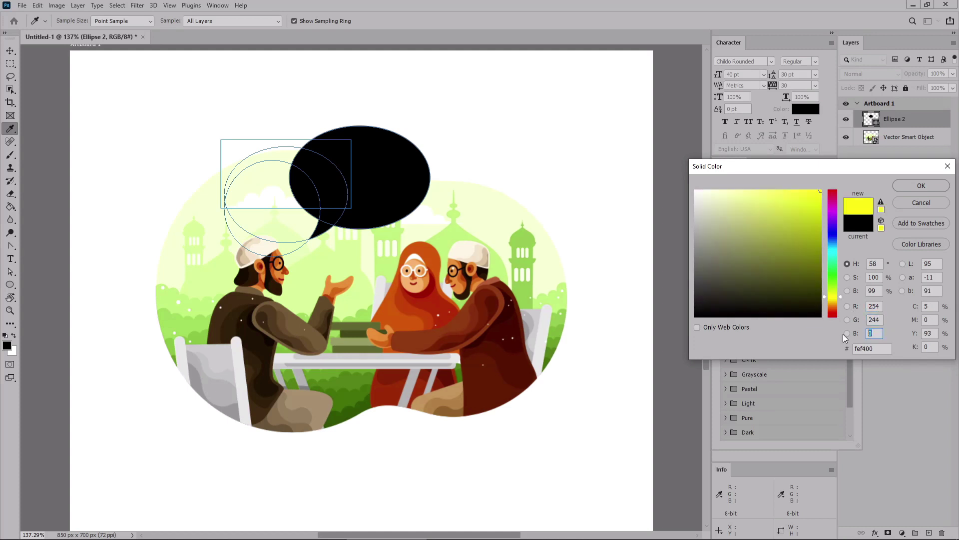
{"action": "type", "text": "225"}
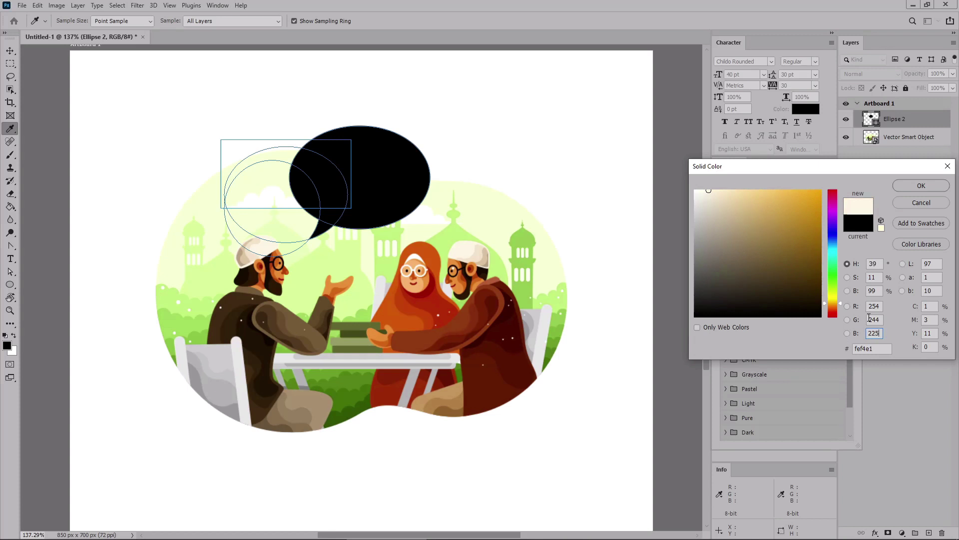
{"action": "left_click", "coordinate": [920, 185]}
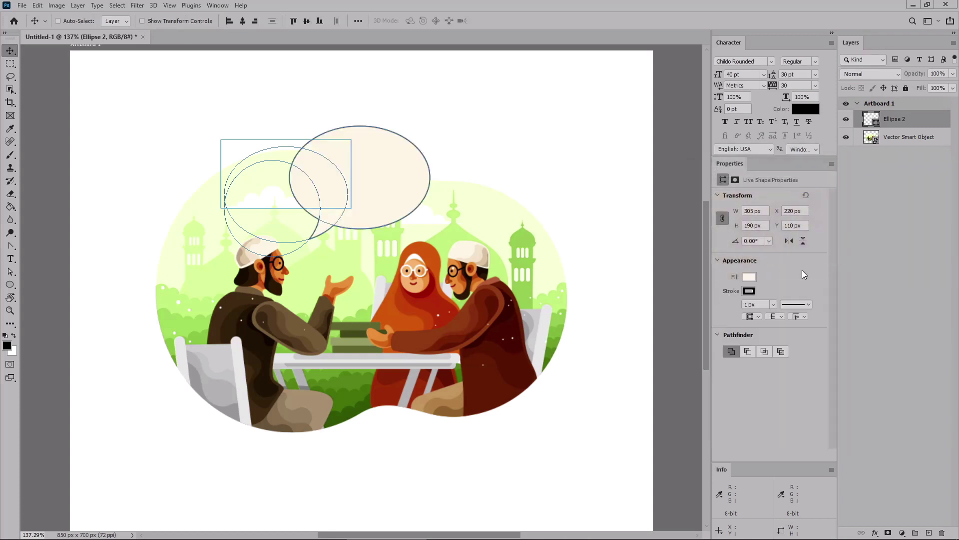
Step: Set the speech bubble's stroke colour to dark green, RGB 63, 95, 4
{"action": "left_click", "coordinate": [749, 291]}
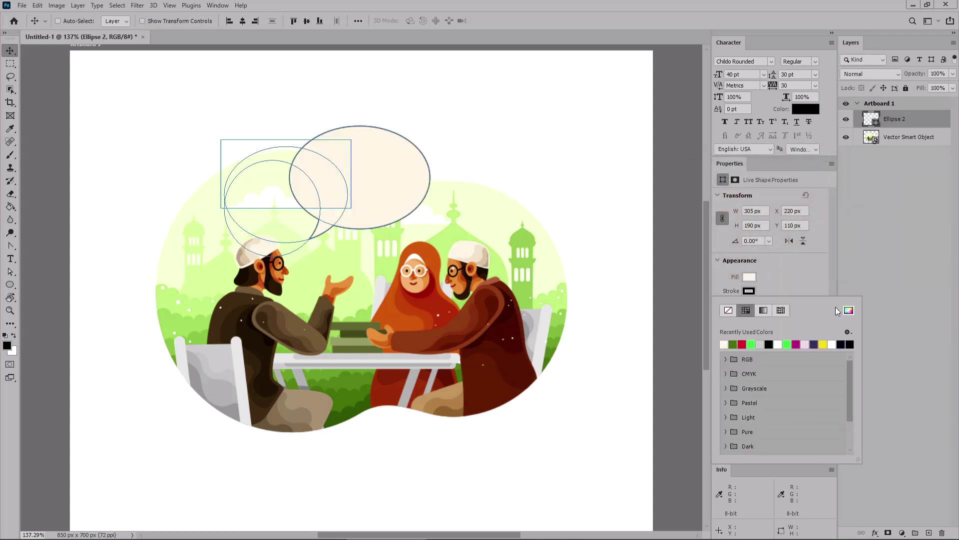
{"action": "left_click", "coordinate": [848, 311]}
{"action": "left_click", "coordinate": [853, 307]}
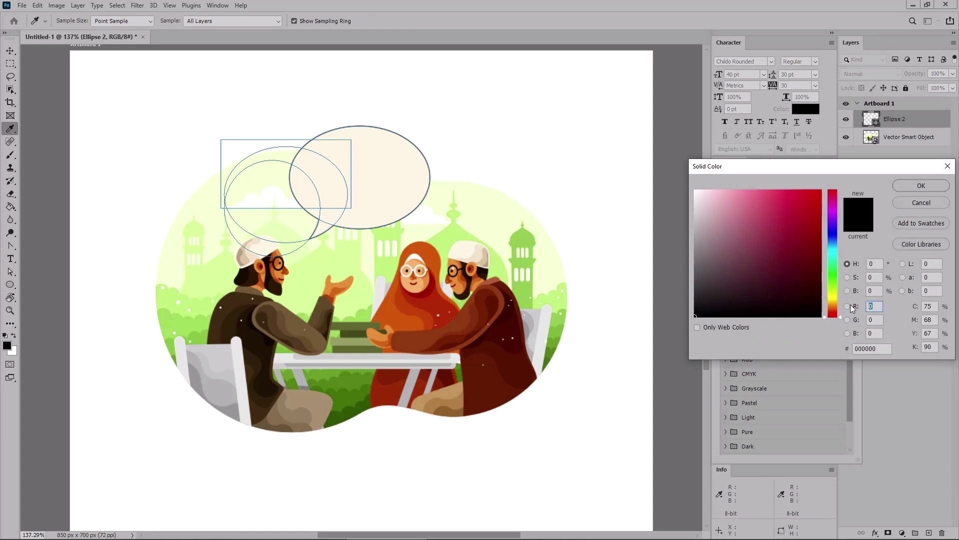
{"action": "type", "text": "63"}
{"action": "key", "text": "Tab"}
{"action": "type", "text": "95"}
{"action": "key", "text": "Tab"}
{"action": "type", "text": "4"}
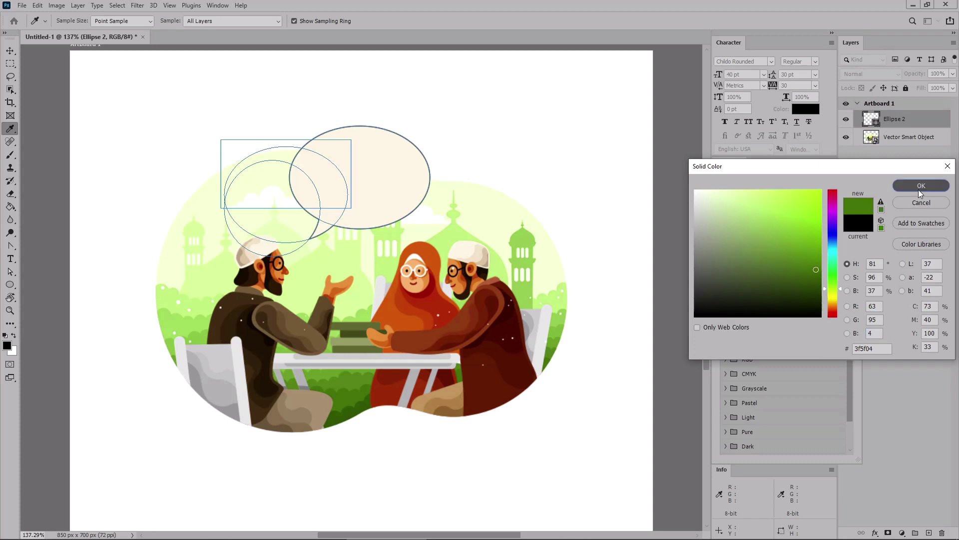
{"action": "left_click", "coordinate": [919, 189]}
Step: Set the speech bubble's stroke width to 8 px and its stroke corners to round
{"action": "left_click", "coordinate": [759, 304]}
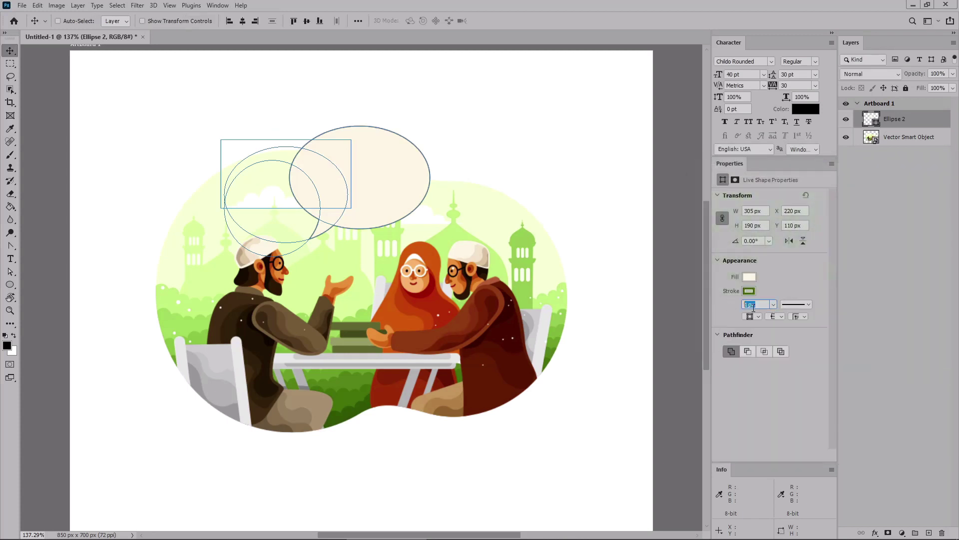
{"action": "key", "text": "Return"}
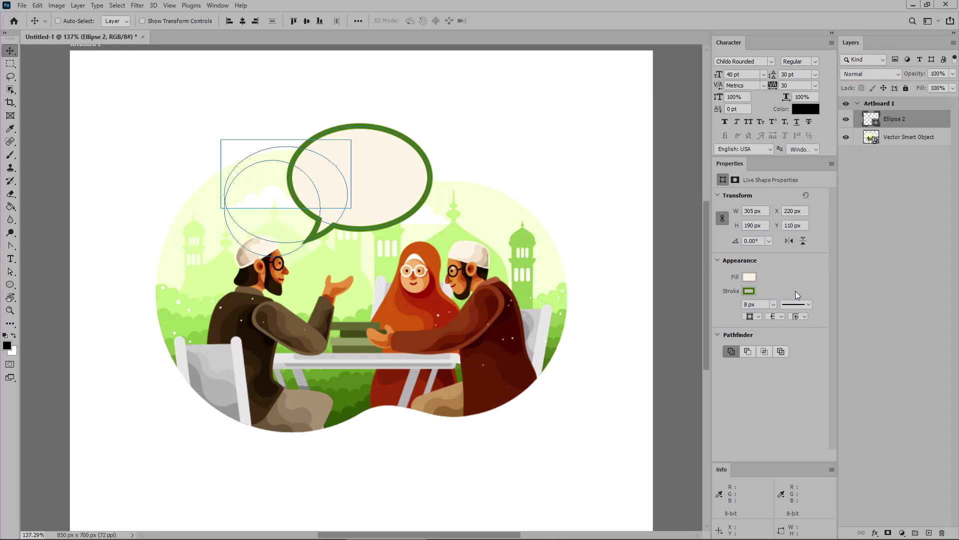
{"action": "left_click", "coordinate": [804, 317]}
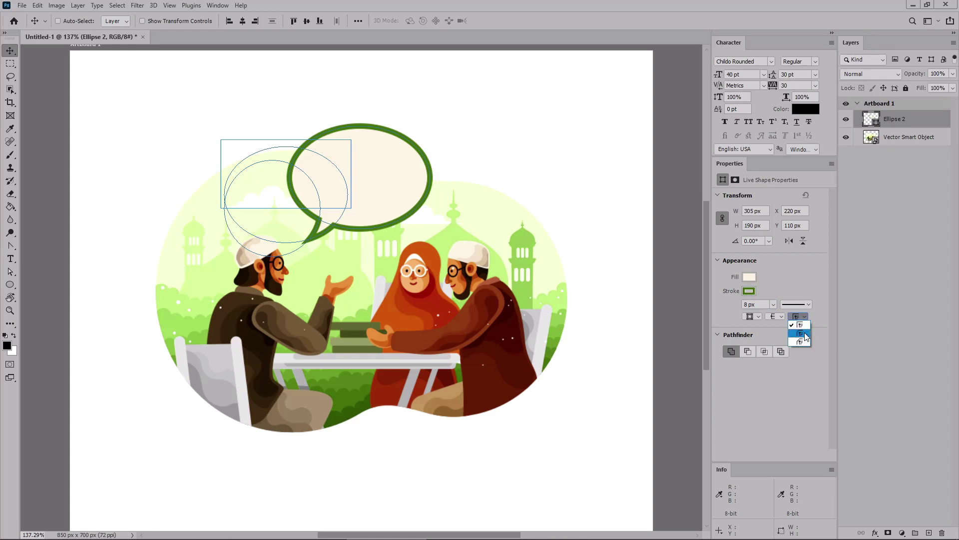
{"action": "left_click", "coordinate": [805, 334]}
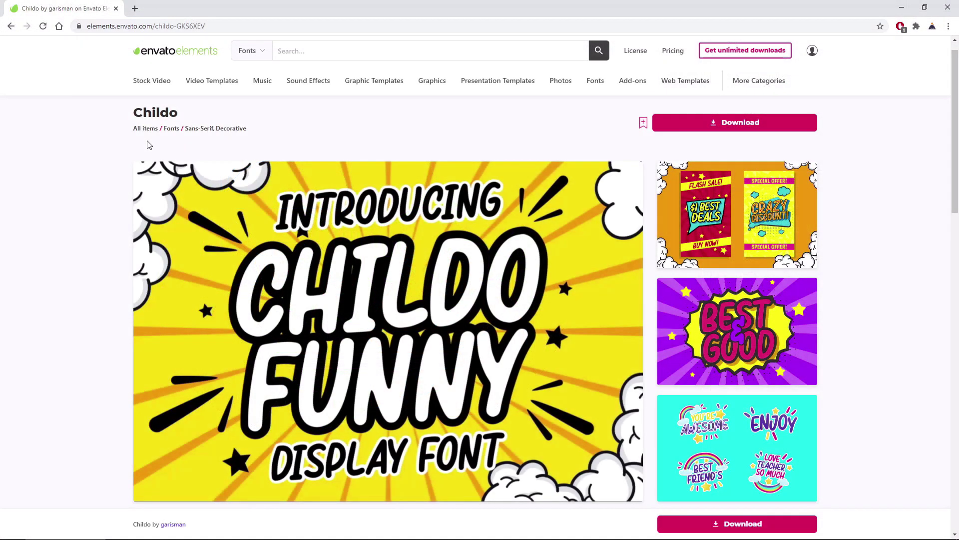
Step: Check the name of the Childo font on its Envato Elements page in the browser
{"action": "left_click_drag", "start_coordinate": [180, 114], "coordinate": [133, 115]}
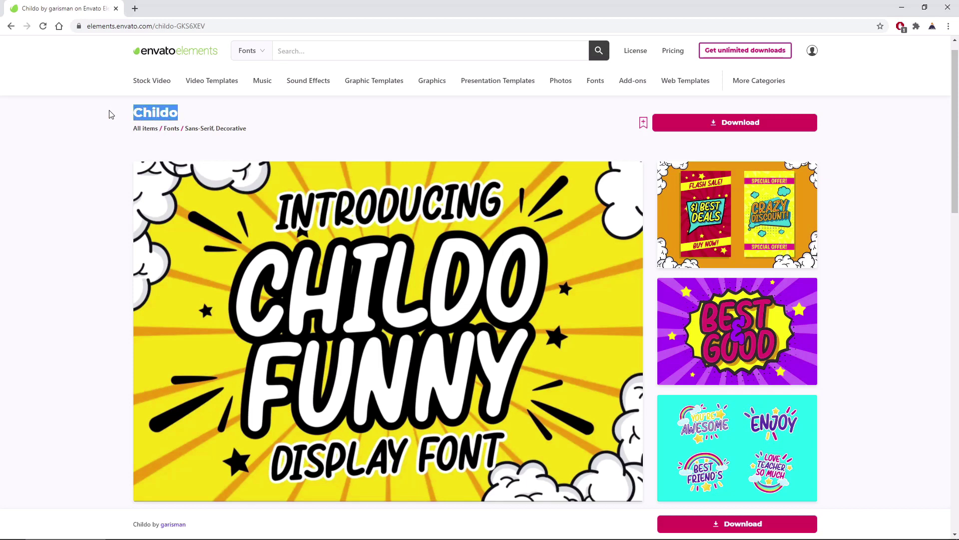
{"action": "left_click", "coordinate": [111, 114]}
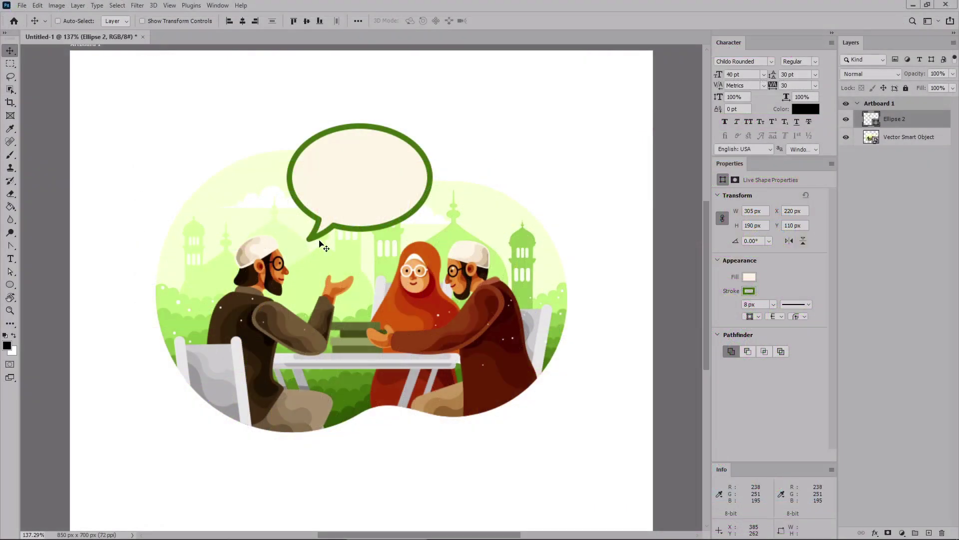
Step: Add white 40 pt Childo Rounded text over the illustration, reading "YOU LOOK" on one line and "SO HAPPY!" below it
{"action": "left_click", "coordinate": [10, 258]}
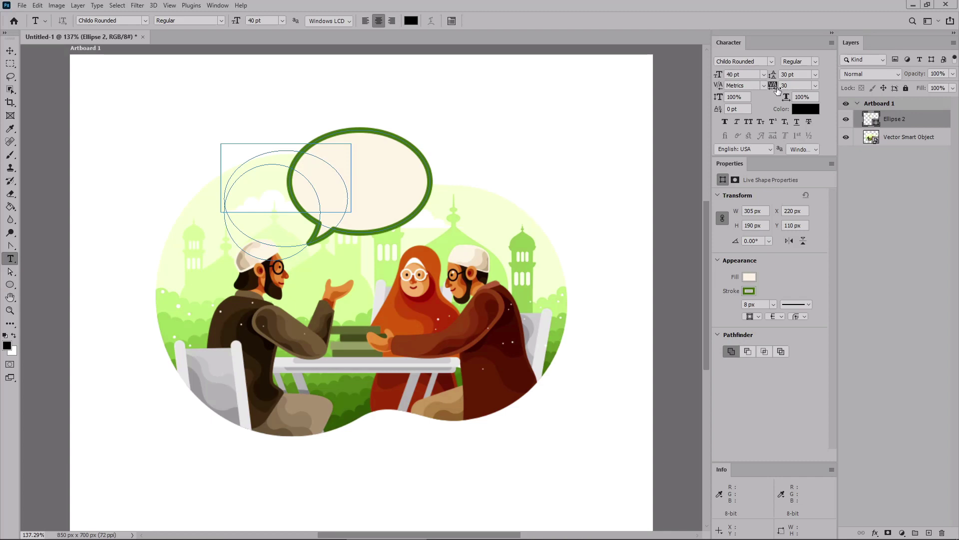
{"action": "left_click", "coordinate": [804, 109]}
{"action": "left_click_drag", "start_coordinate": [724, 213], "coordinate": [693, 189]}
{"action": "left_click", "coordinate": [902, 186]}
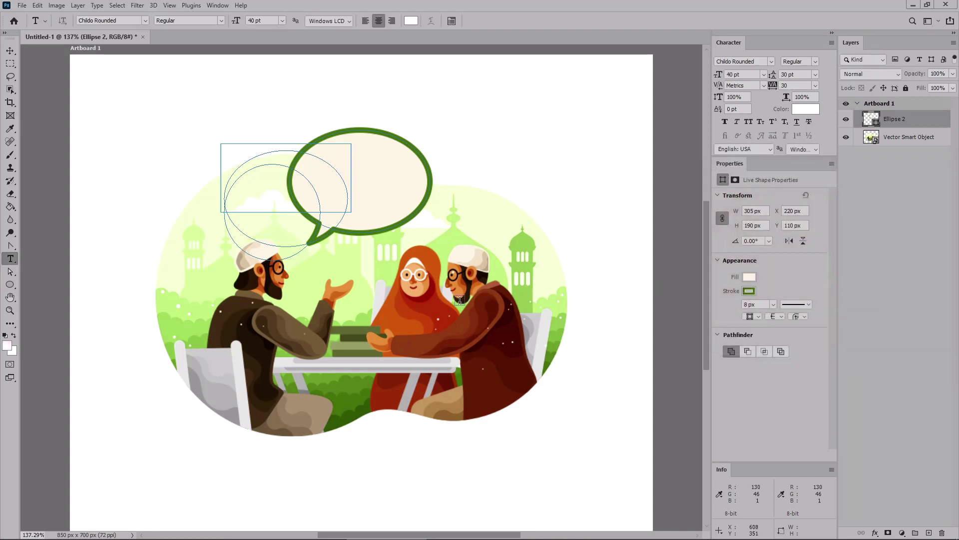
{"action": "left_click", "coordinate": [371, 331]}
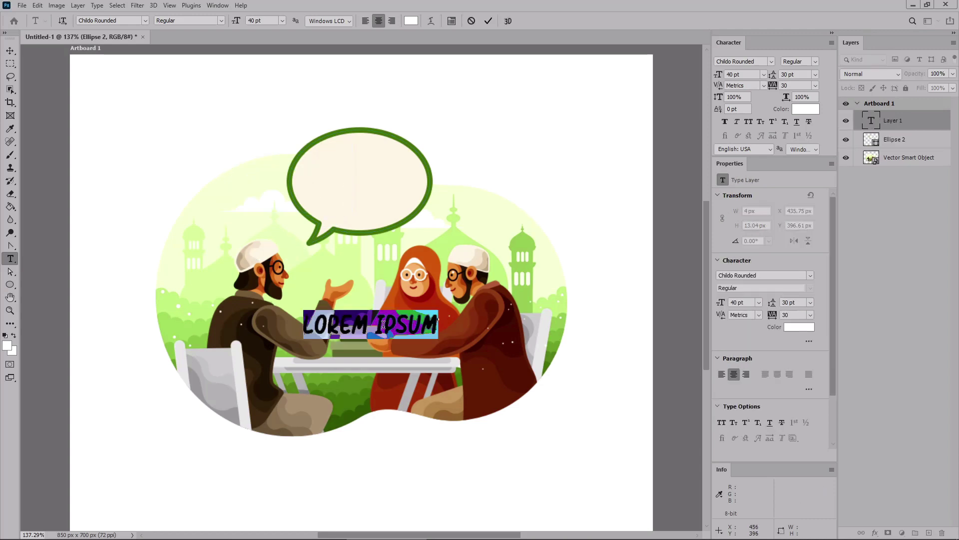
{"action": "type", "text": "YOU LO"}
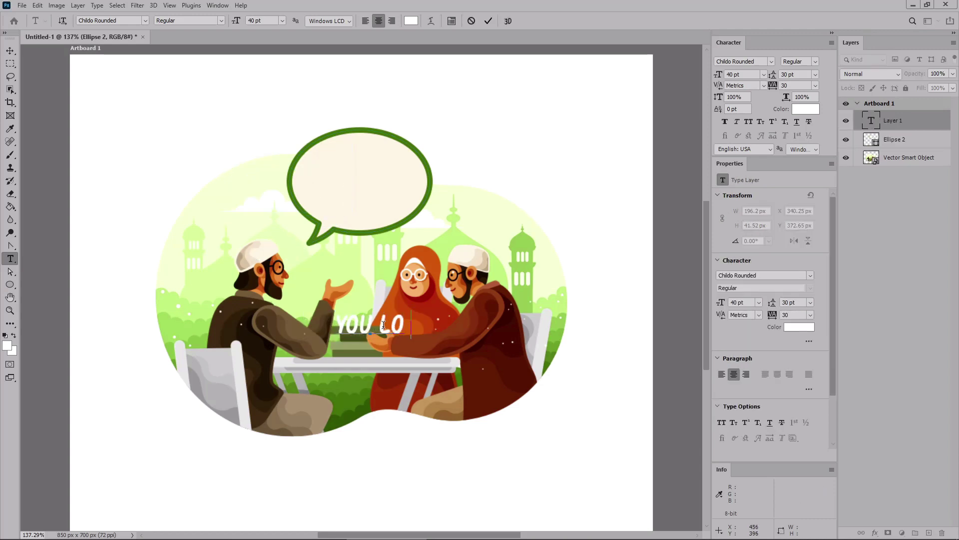
{"action": "type", "text": "OK SO HAPP"}
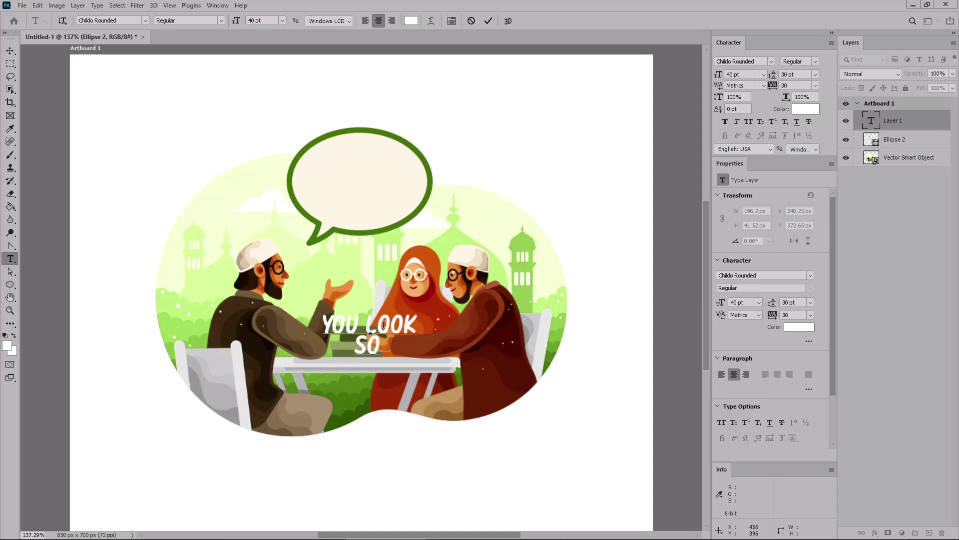
{"action": "type", "text": "Y!"}
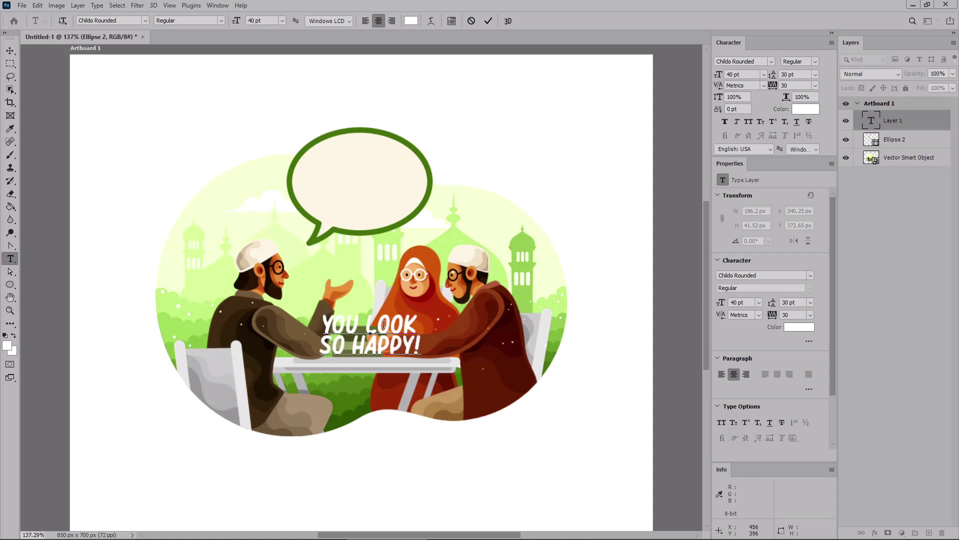
{"action": "key", "text": "ctrl+Return"}
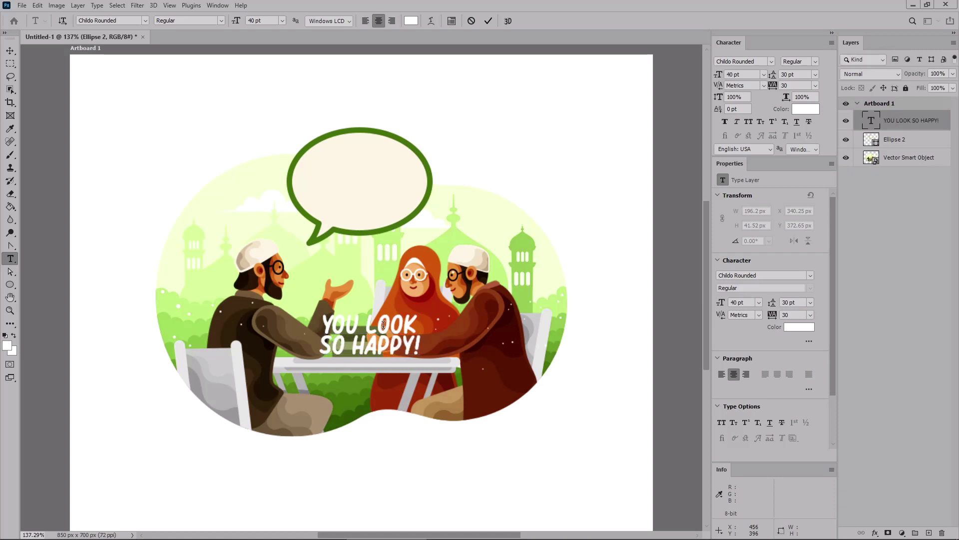
Step: Move the "YOU LOOK SO HAPPY!" text into the middle of the speech bubble
{"action": "left_click", "coordinate": [10, 51]}
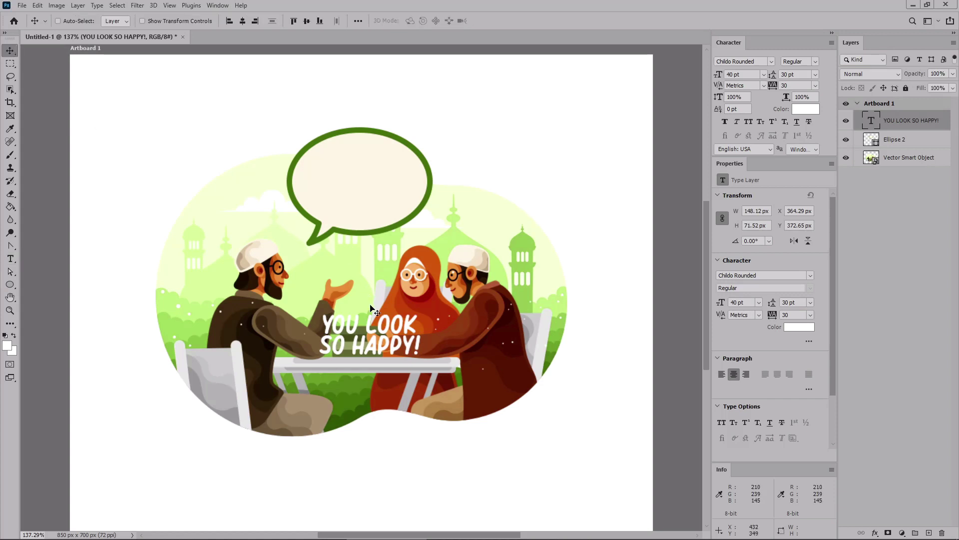
{"action": "left_click_drag", "start_coordinate": [386, 338], "coordinate": [379, 186]}
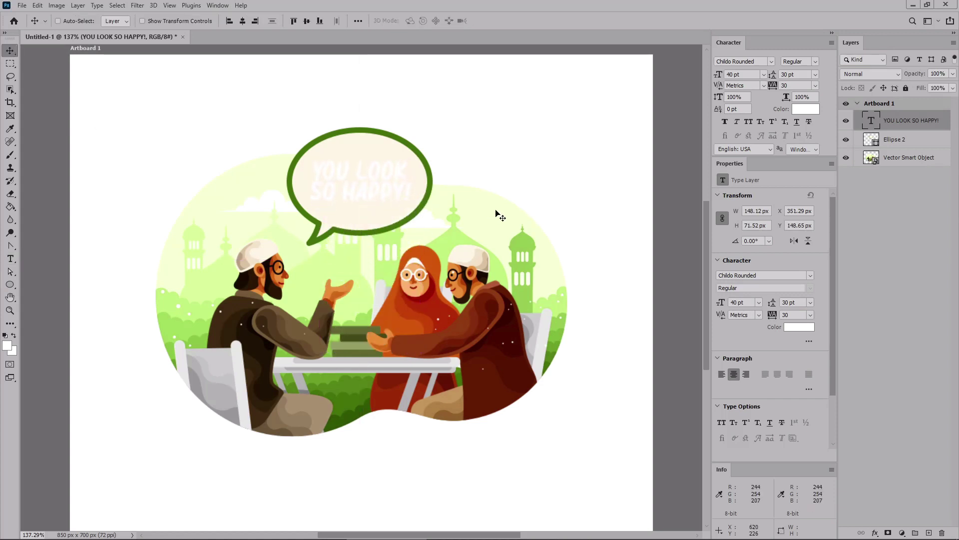
{"action": "key", "text": "Left"}
Step: Add an outside stroke effect to the "YOU LOOK SO HAPPY!" text, 4 px at 100% opacity, in green sampled from the bubble's outline
{"action": "double_click", "coordinate": [858, 123]}
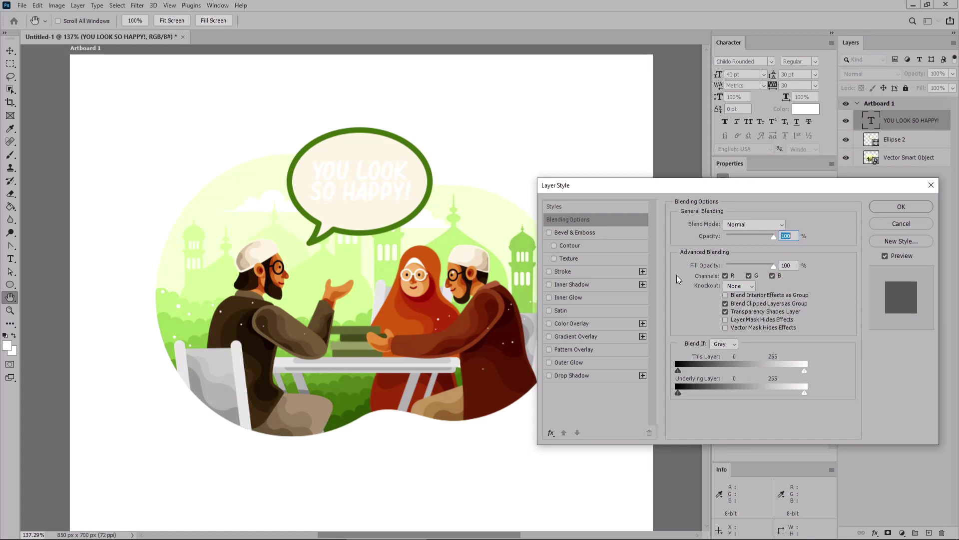
{"action": "left_click", "coordinate": [581, 271]}
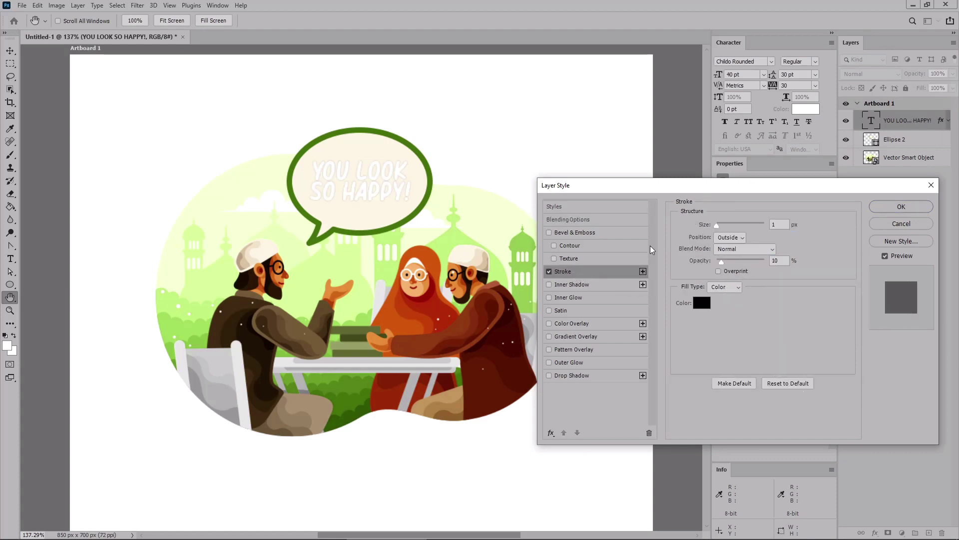
{"action": "double_click", "coordinate": [775, 225]}
{"action": "type", "text": "4"}
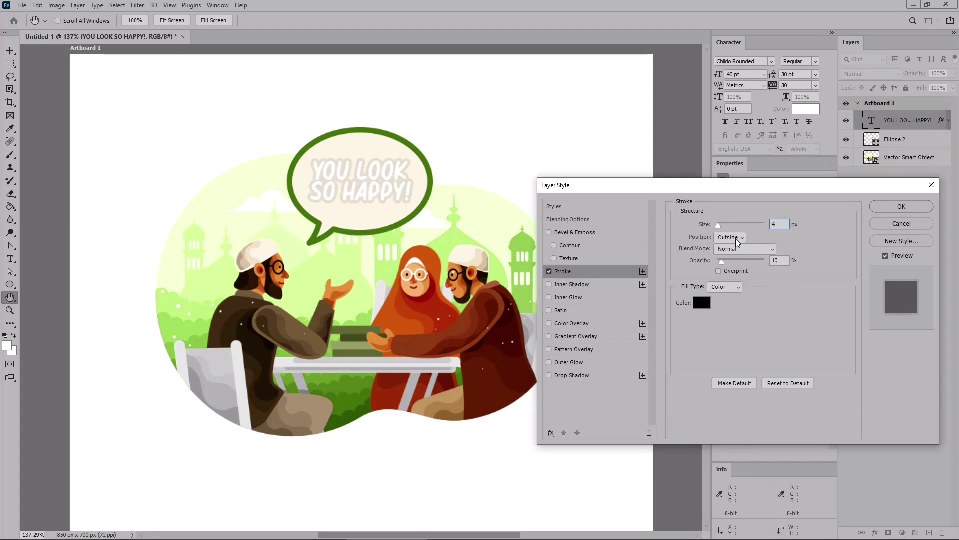
{"action": "left_click", "coordinate": [784, 261]}
{"action": "type", "text": "0"}
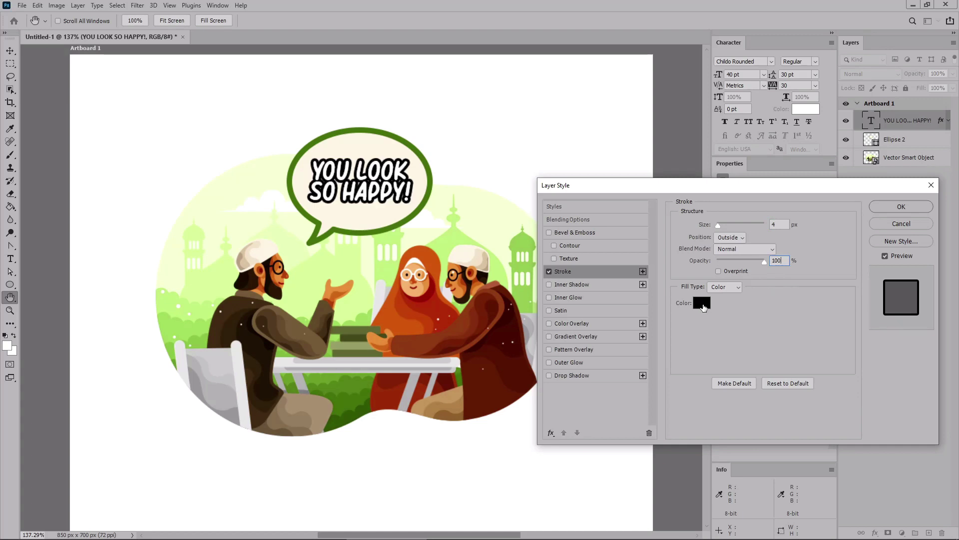
{"action": "left_click", "coordinate": [704, 305]}
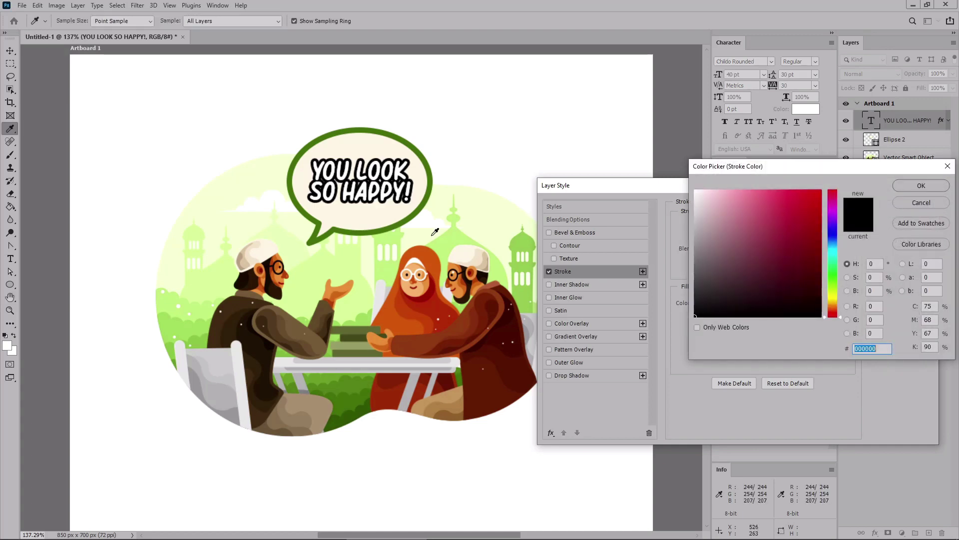
{"action": "left_click", "coordinate": [398, 224]}
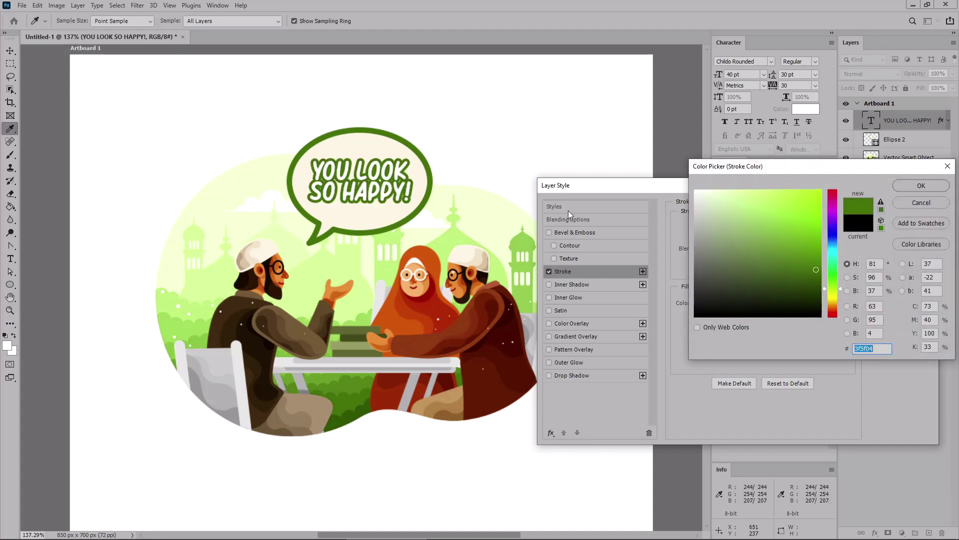
{"action": "left_click", "coordinate": [914, 186]}
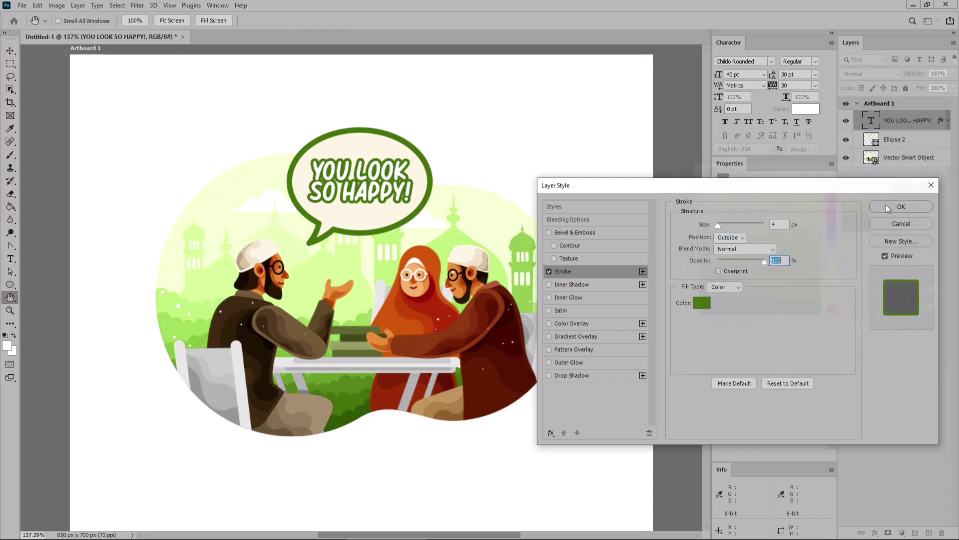
Step: Add a drop shadow to the text and sample its colour from the bubble's green outline
{"action": "left_click", "coordinate": [595, 375]}
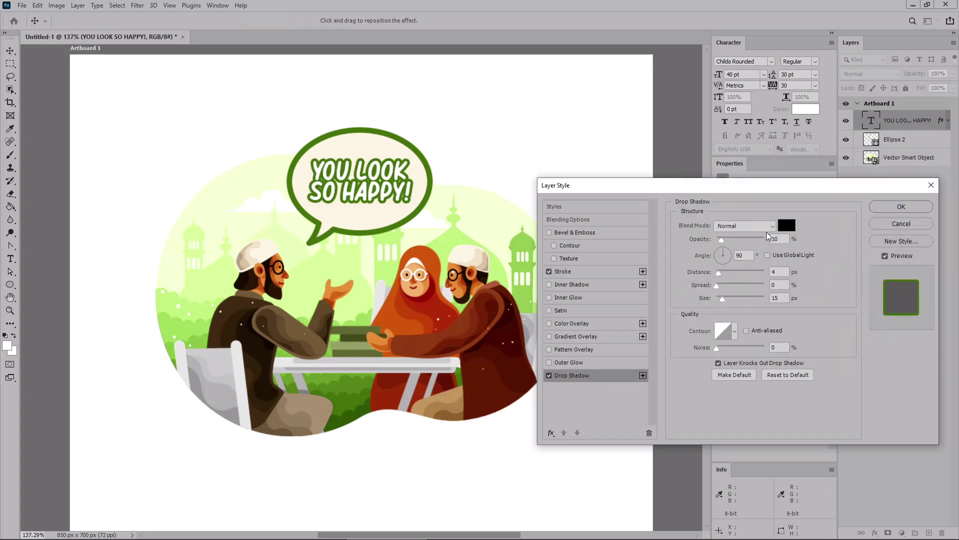
{"action": "left_click", "coordinate": [787, 226]}
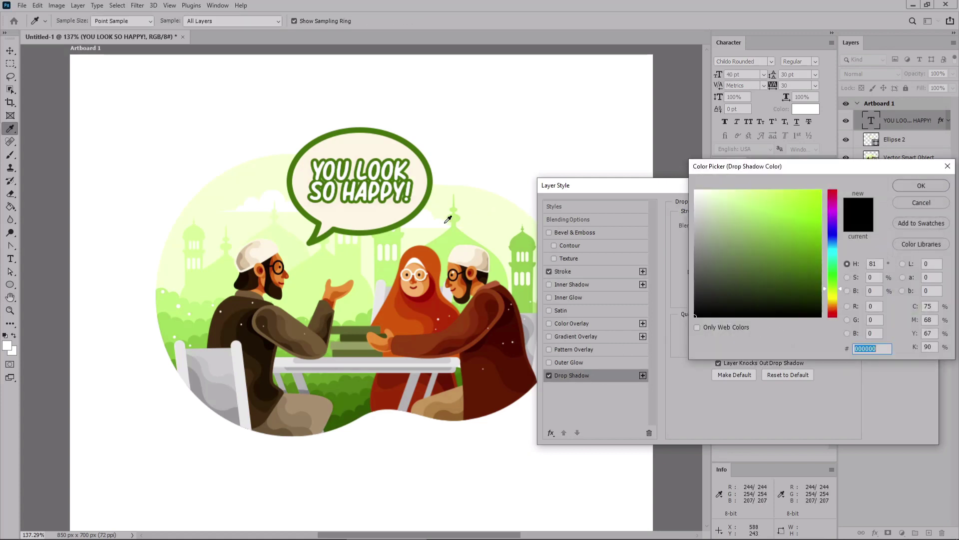
{"action": "left_click", "coordinate": [379, 227]}
{"action": "left_click", "coordinate": [911, 187]}
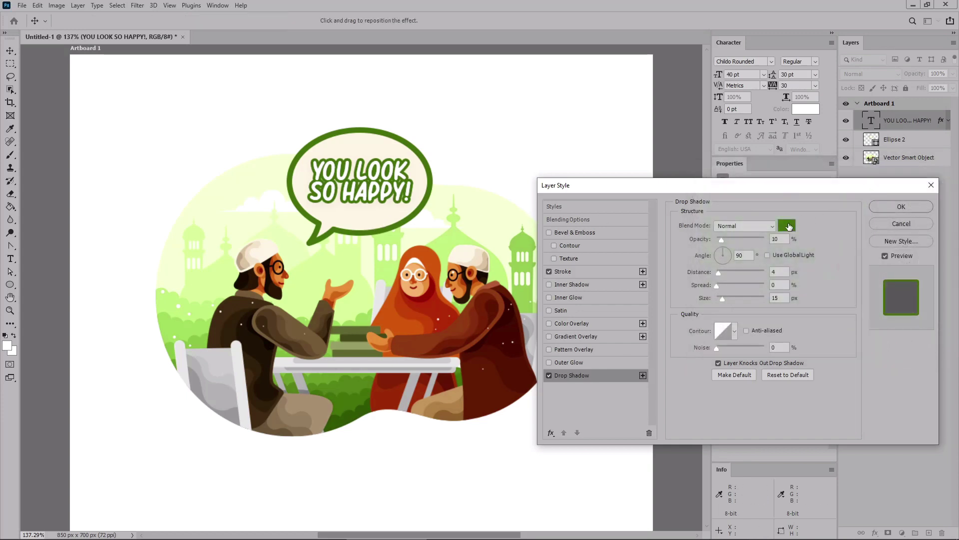
Step: Set the text's drop shadow to 30% opacity, 135° angle, 8 px distance and 0 px size, and apply the layer style
{"action": "double_click", "coordinate": [777, 238]}
{"action": "left_click_drag", "start_coordinate": [724, 250], "coordinate": [711, 245]}
{"action": "double_click", "coordinate": [773, 272]}
{"action": "type", "text": "8"}
{"action": "left_click_drag", "start_coordinate": [721, 299], "coordinate": [701, 299]}
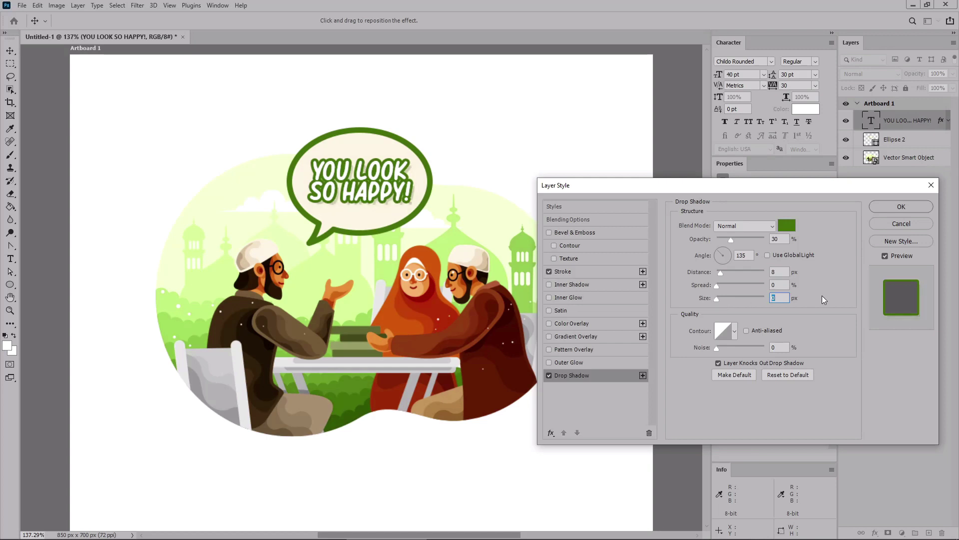
{"action": "left_click", "coordinate": [886, 208]}
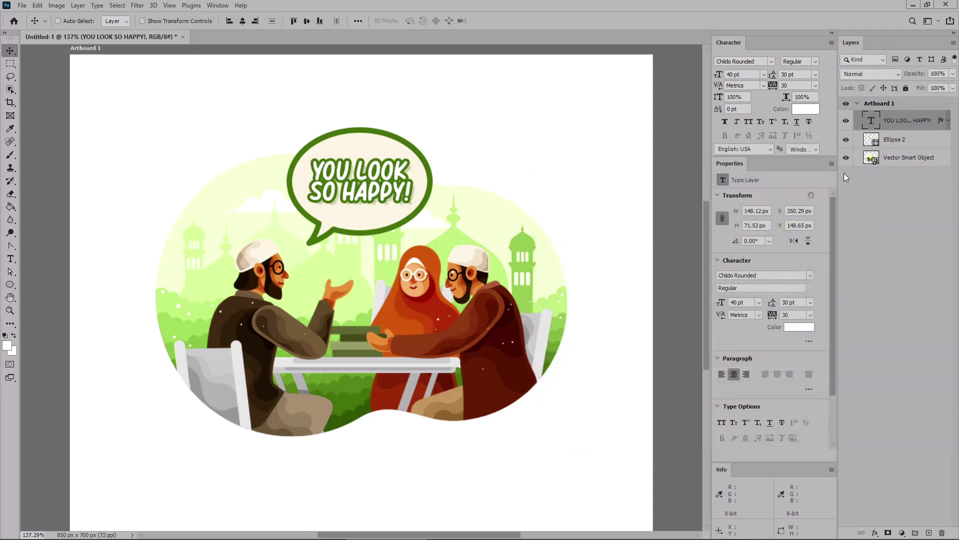
{"action": "left_click", "coordinate": [844, 174]}
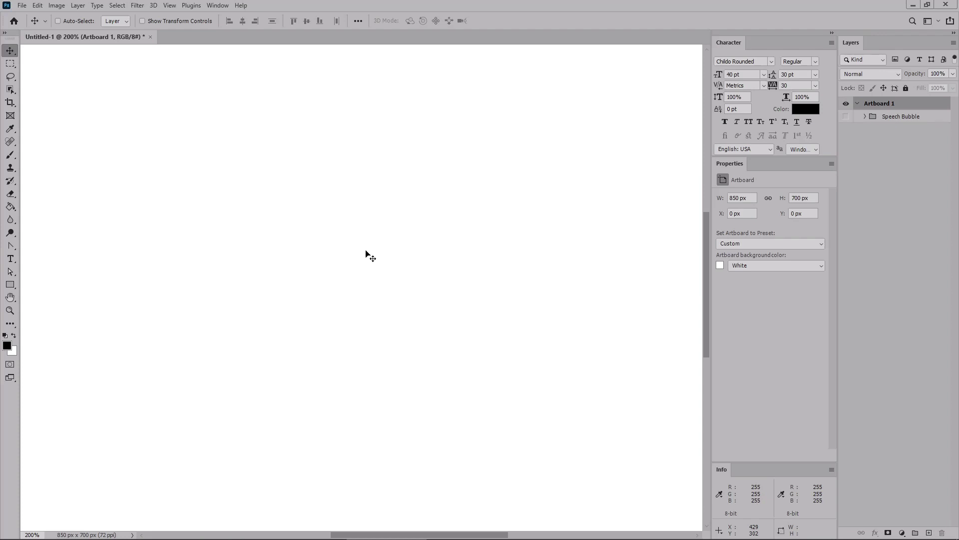
Step: Create a 275 × 165 px polygon shape with 12 sides, 0 px corner radius and a 70% star ratio
{"action": "left_click", "coordinate": [10, 284]}
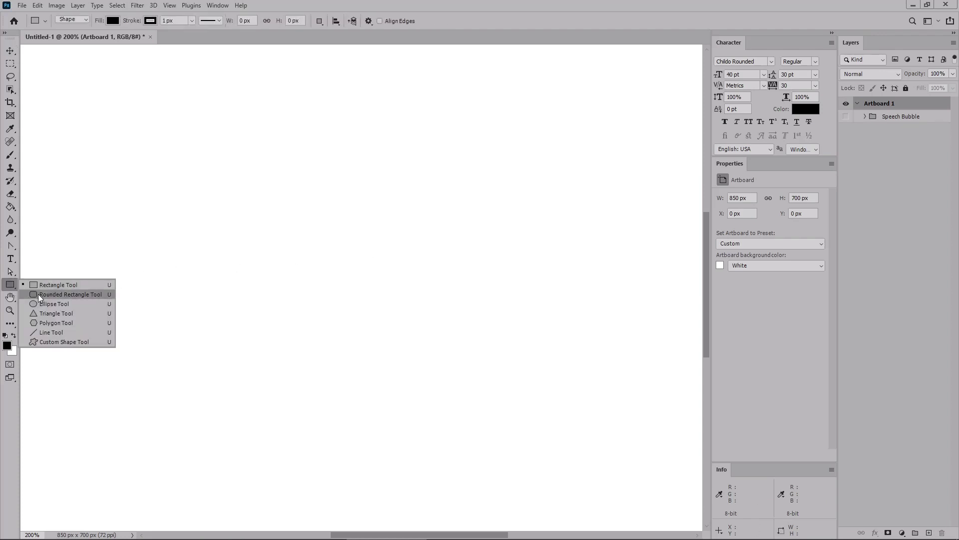
{"action": "left_click", "coordinate": [43, 323]}
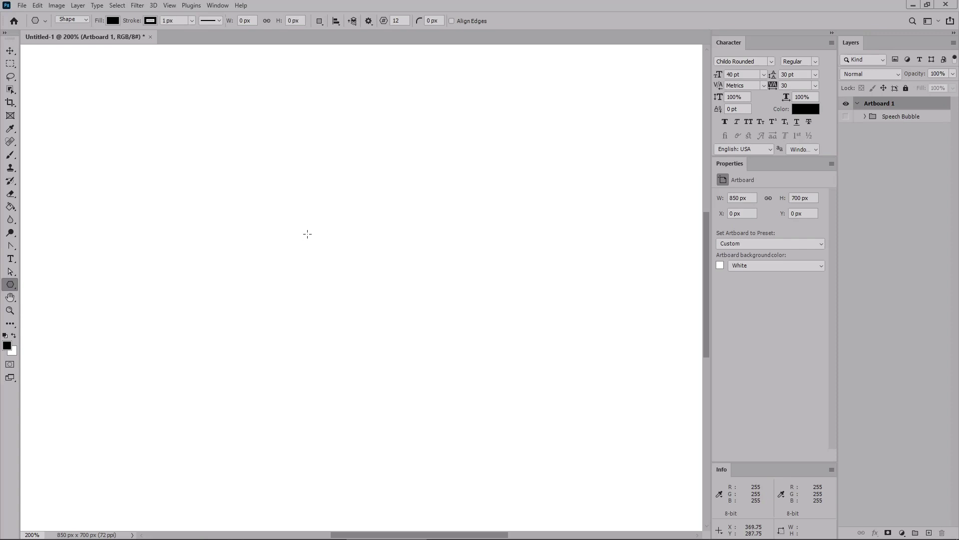
{"action": "left_click", "coordinate": [303, 213]}
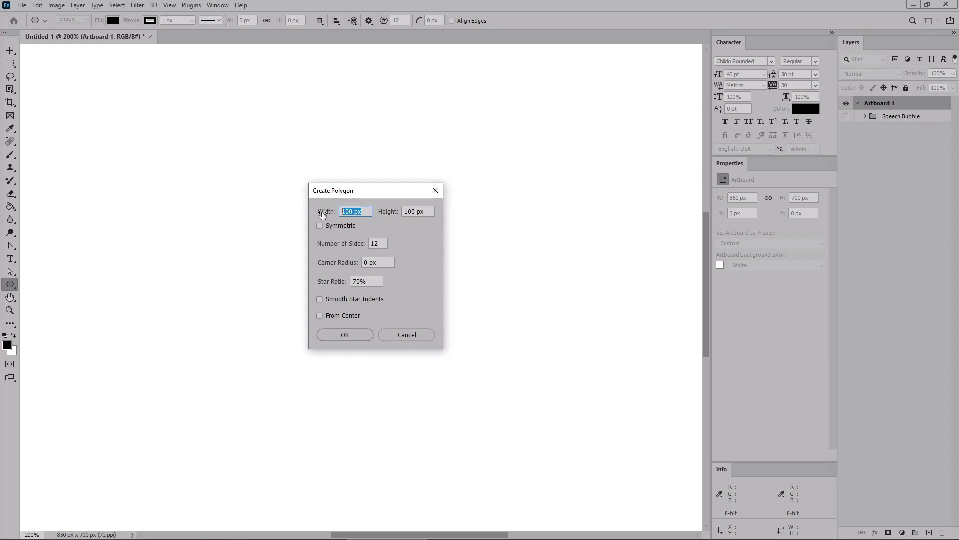
{"action": "type", "text": "275"}
{"action": "key", "text": "Tab"}
{"action": "type", "text": "165"}
{"action": "left_click", "coordinate": [372, 244]}
{"action": "left_click", "coordinate": [372, 262]}
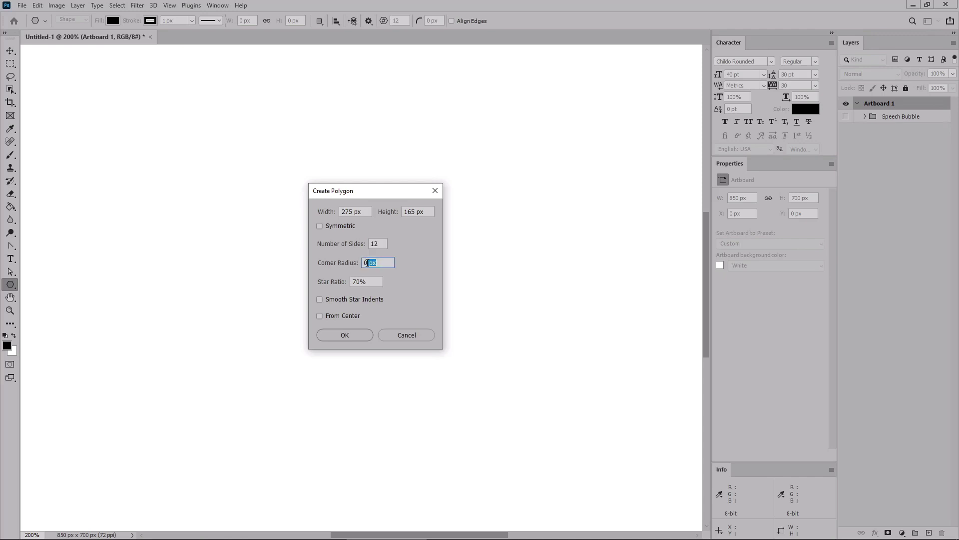
{"action": "left_click", "coordinate": [371, 282]}
{"action": "left_click", "coordinate": [353, 333]}
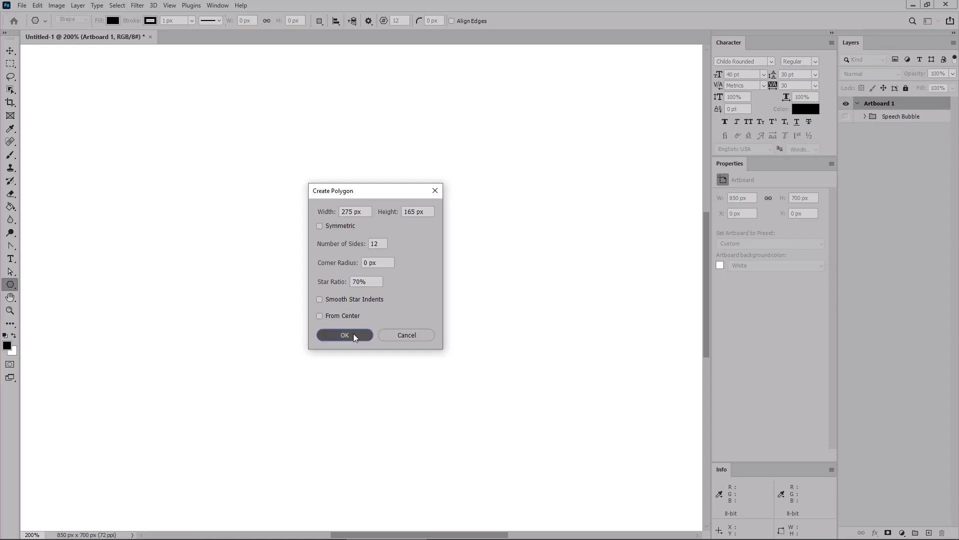
Step: Move the starburst into place and pull its lower-left spike out toward the woman's head, making the shape about 326 px wide
{"action": "key", "text": "v"}
{"action": "left_click_drag", "start_coordinate": [454, 313], "coordinate": [390, 280]}
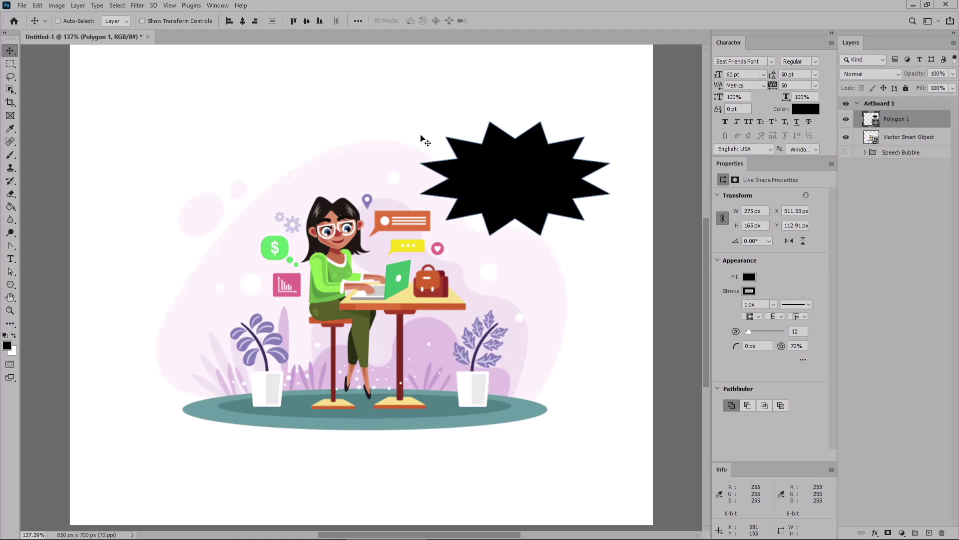
{"action": "left_click_drag", "start_coordinate": [447, 224], "coordinate": [446, 225]}
{"action": "left_click", "coordinate": [11, 272]}
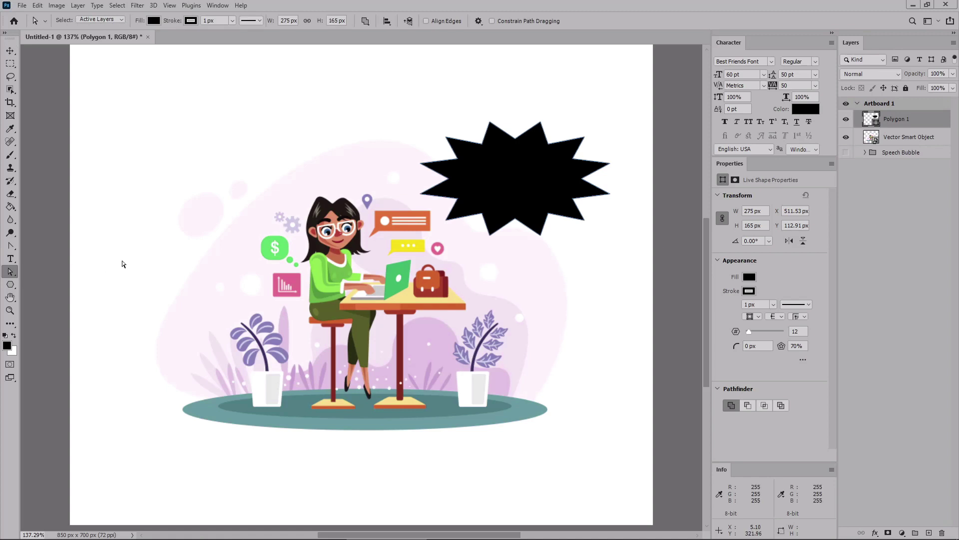
{"action": "left_click_drag", "start_coordinate": [407, 187], "coordinate": [385, 199]}
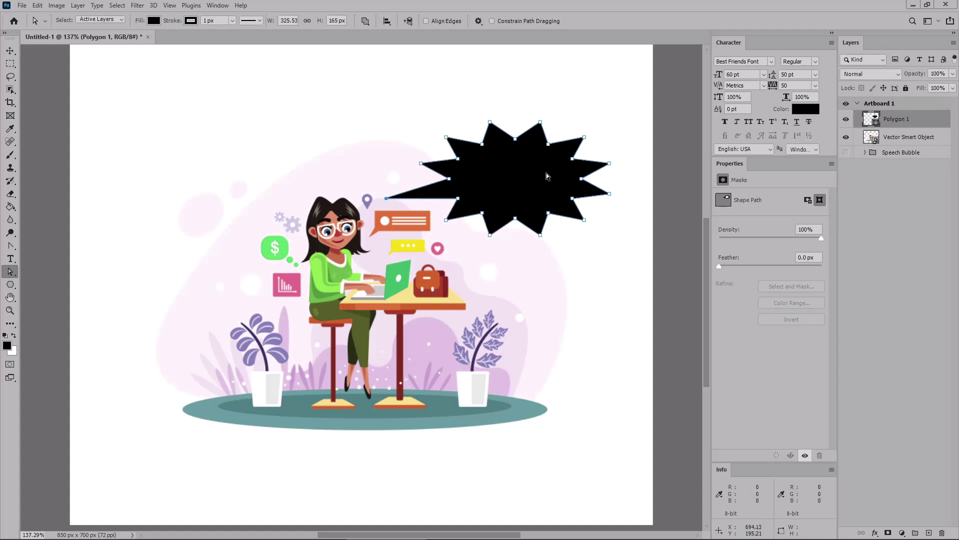
Step: Set the starburst's fill colour to light purple, RGB 227, 203, 226
{"action": "left_click", "coordinate": [153, 21]}
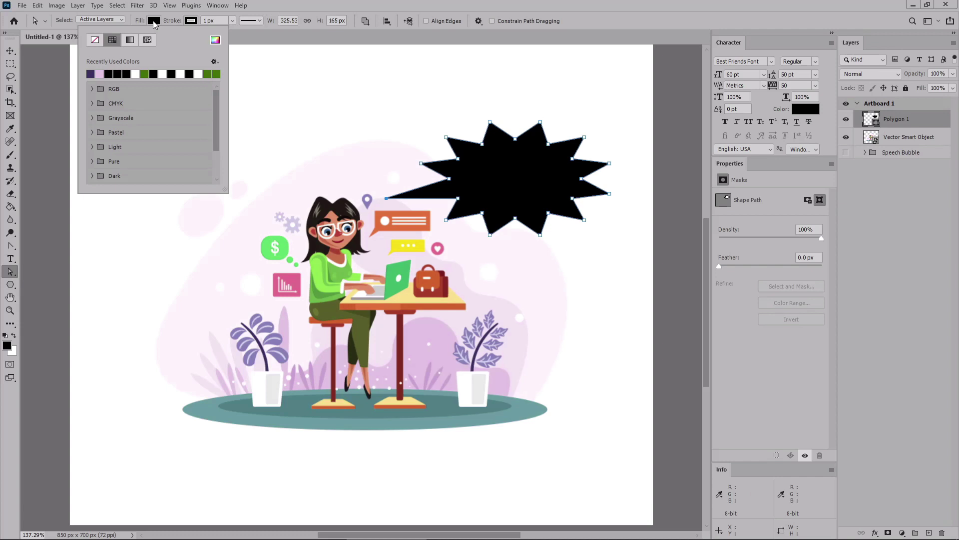
{"action": "left_click", "coordinate": [215, 40]}
{"action": "left_click", "coordinate": [871, 306]}
{"action": "type", "text": "227"}
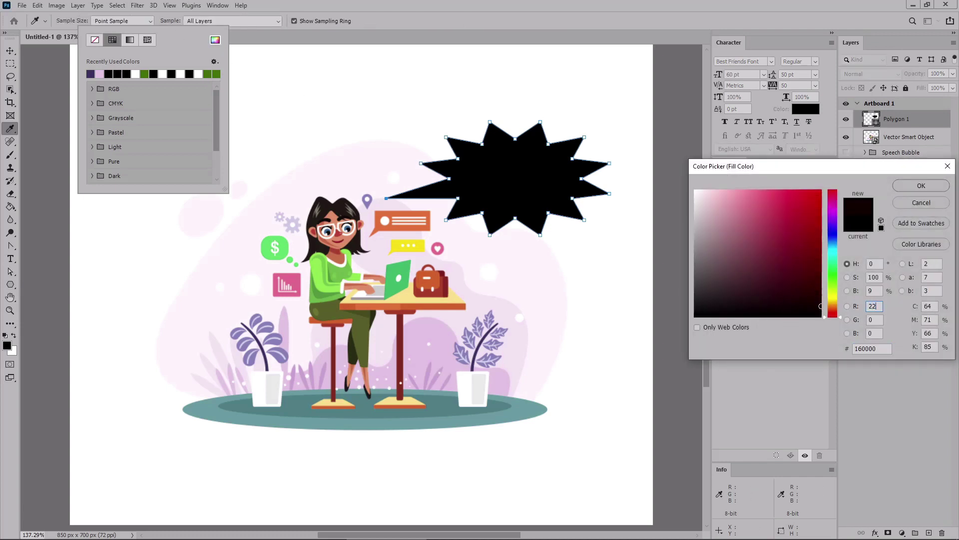
{"action": "left_click", "coordinate": [880, 319]}
{"action": "type", "text": "203"}
{"action": "left_click", "coordinate": [875, 333]}
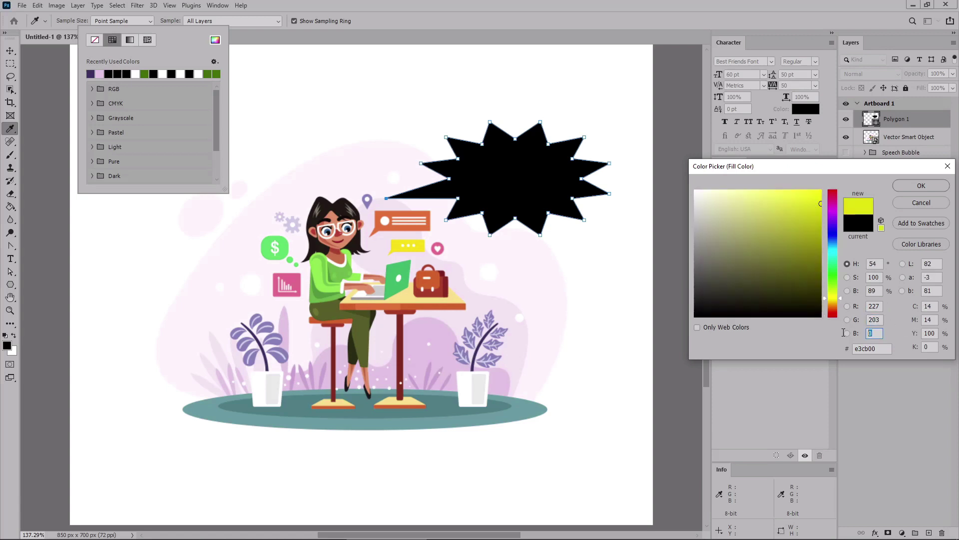
{"action": "type", "text": "226"}
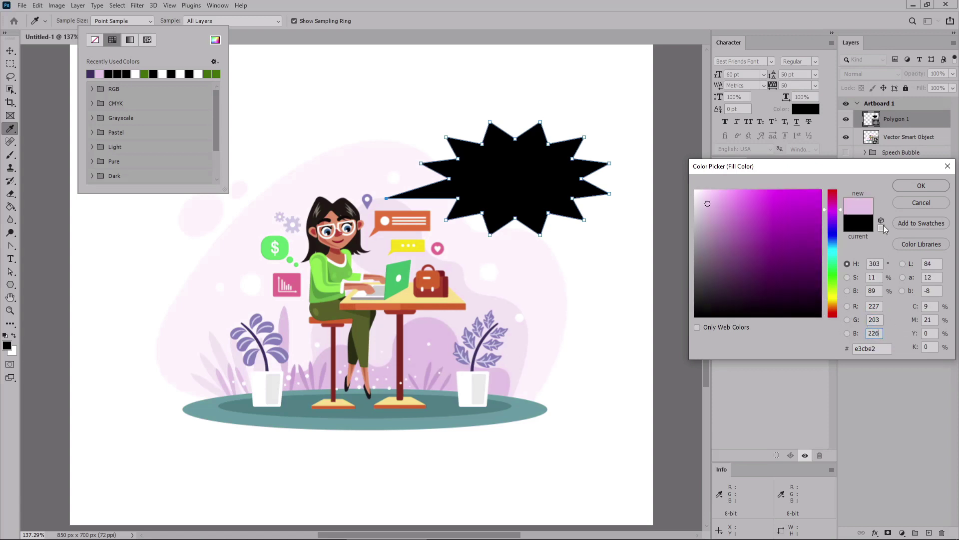
{"action": "left_click", "coordinate": [921, 186]}
Step: Set the starburst's stroke colour to dark purple, RGB 58, 57, 100
{"action": "left_click", "coordinate": [190, 21]}
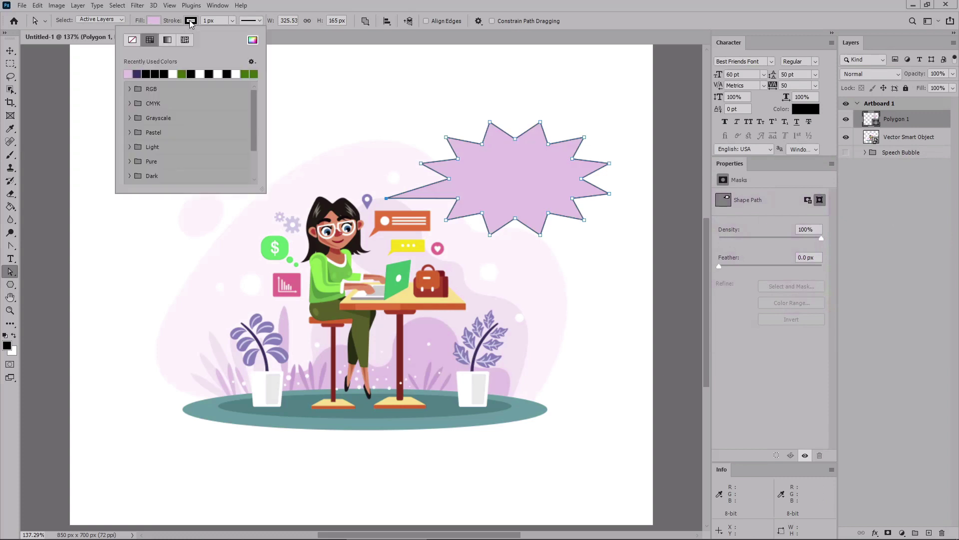
{"action": "left_click", "coordinate": [253, 40]}
{"action": "left_click", "coordinate": [877, 307]}
{"action": "type", "text": "58"}
{"action": "left_click", "coordinate": [874, 319]}
{"action": "type", "text": "57"}
{"action": "key", "text": "Tab"}
{"action": "type", "text": "100"}
{"action": "key", "text": "Return"}
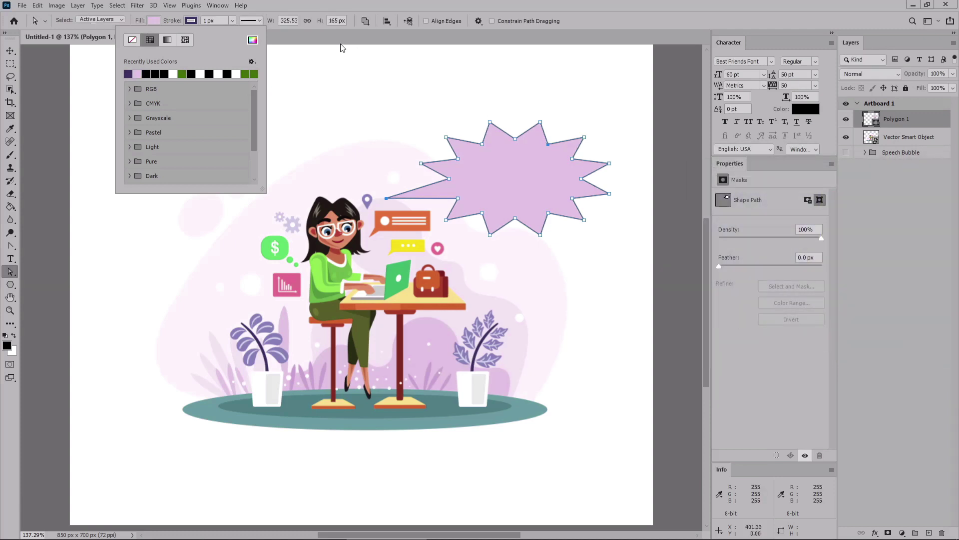
Step: Set the starburst's stroke width to 8 px and its stroke corners to round
{"action": "left_click", "coordinate": [189, 21]}
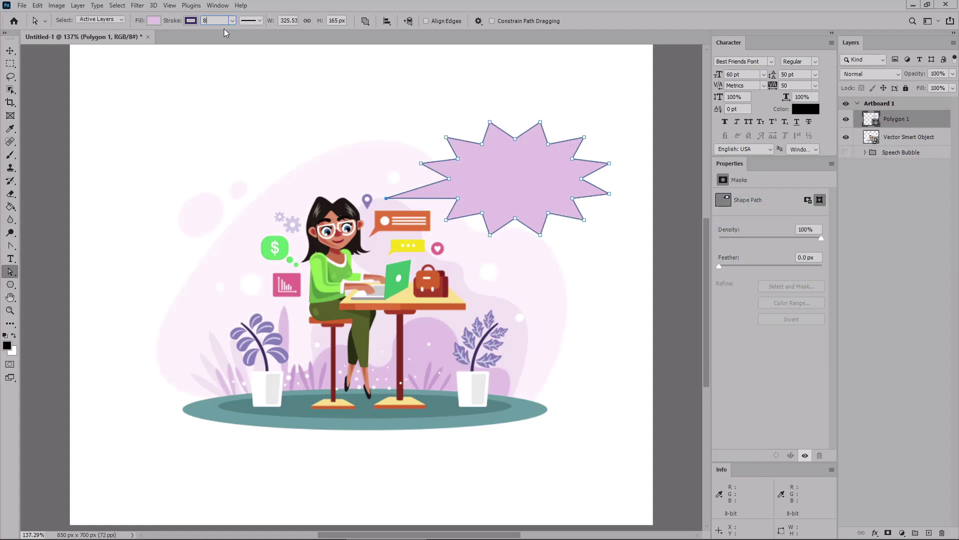
{"action": "key", "text": "Return"}
{"action": "left_click", "coordinate": [252, 21]}
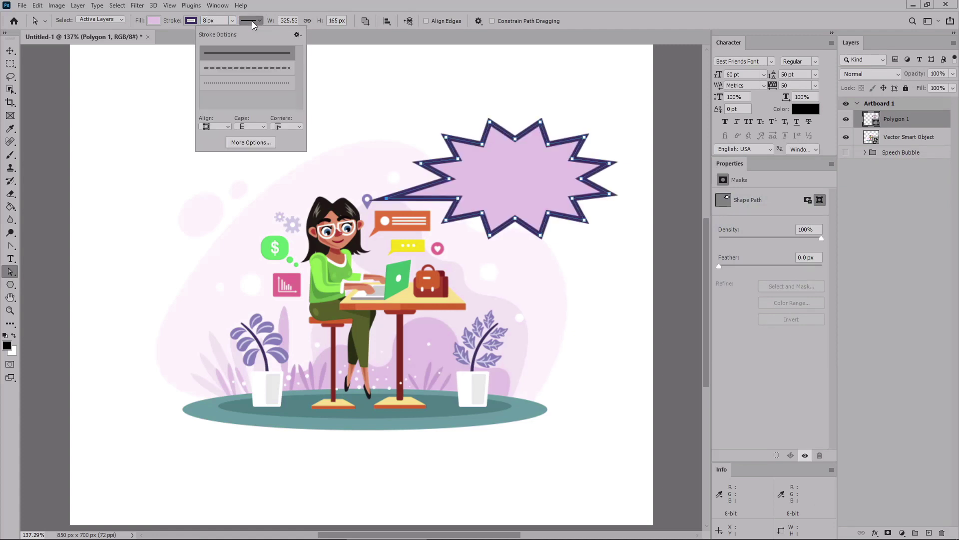
{"action": "left_click", "coordinate": [293, 127]}
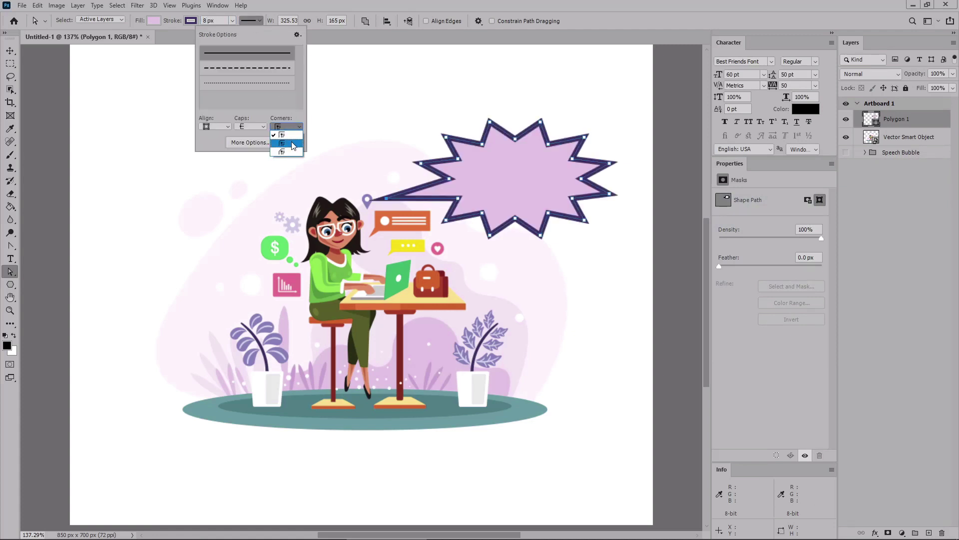
{"action": "left_click", "coordinate": [293, 144]}
{"action": "left_click", "coordinate": [385, 135]}
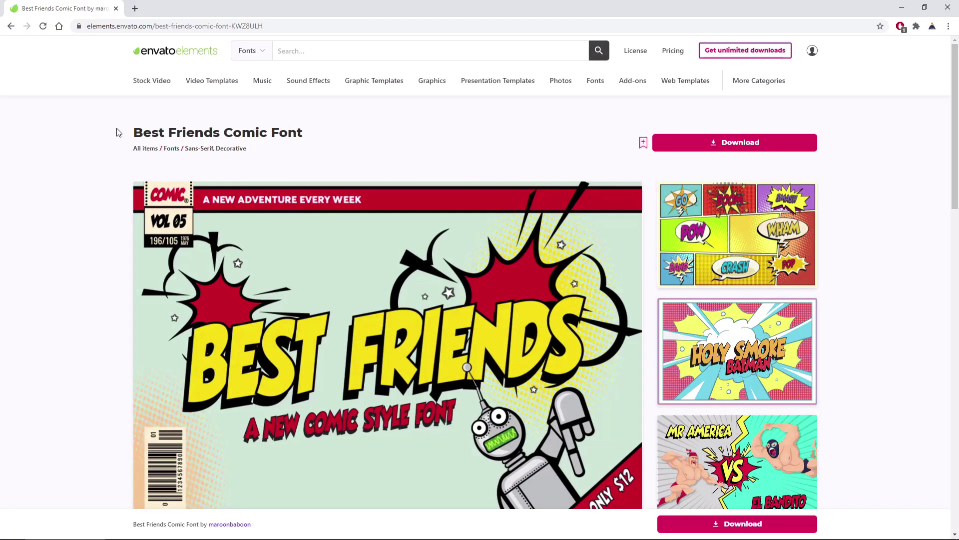
Step: Check the name of the Best Friends Comic Font on its Envato Elements page in the browser
{"action": "left_click_drag", "start_coordinate": [133, 133], "coordinate": [308, 134]}
{"action": "left_click", "coordinate": [318, 132]}
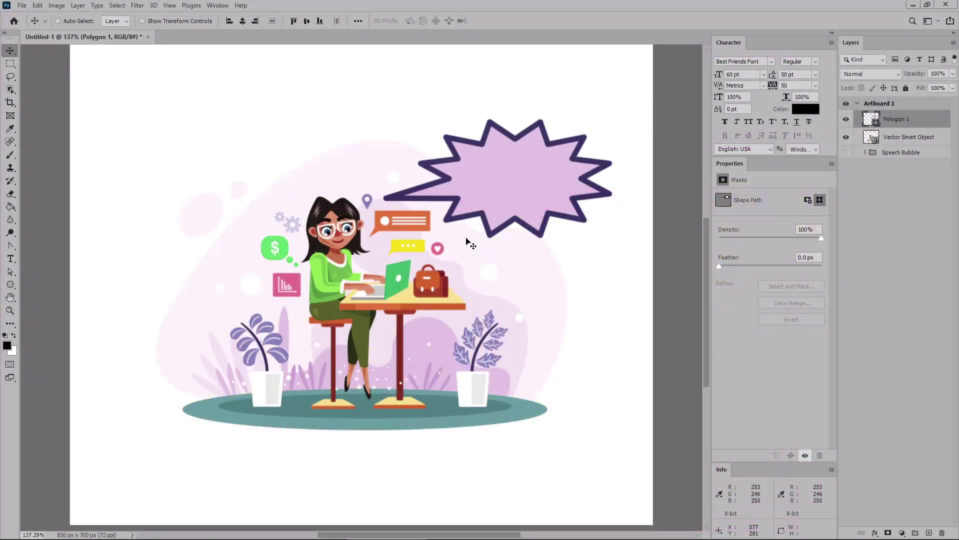
Step: With the Type tool active, set the text colour to yellow, RGB 254, 205, 8
{"action": "left_click", "coordinate": [14, 259]}
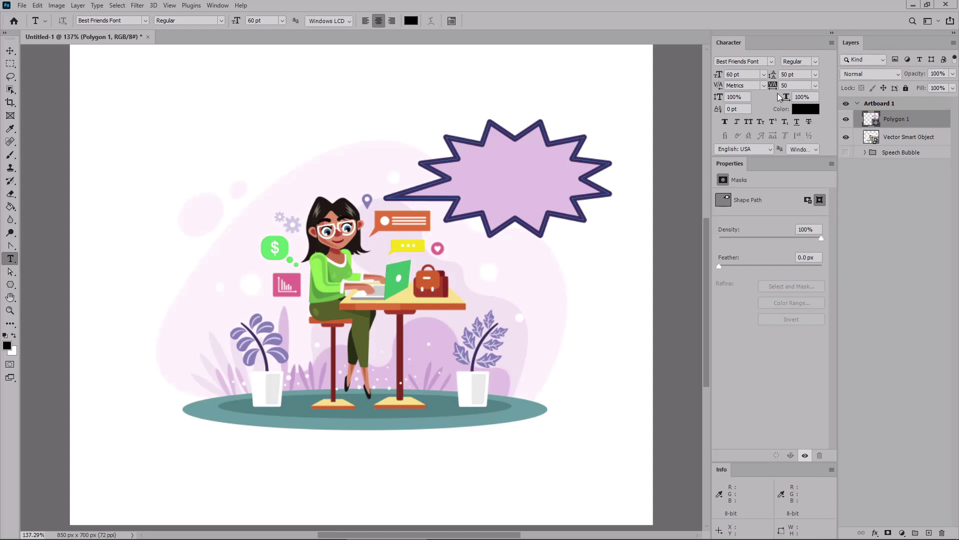
{"action": "left_click", "coordinate": [803, 109]}
{"action": "left_click", "coordinate": [877, 303]}
{"action": "type", "text": "254"}
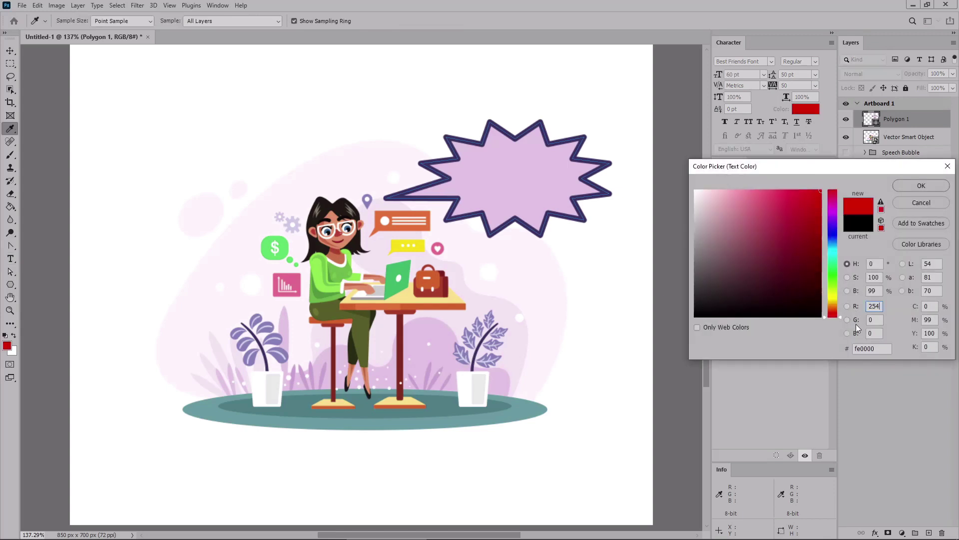
{"action": "key", "text": "Tab"}
{"action": "type", "text": "205"}
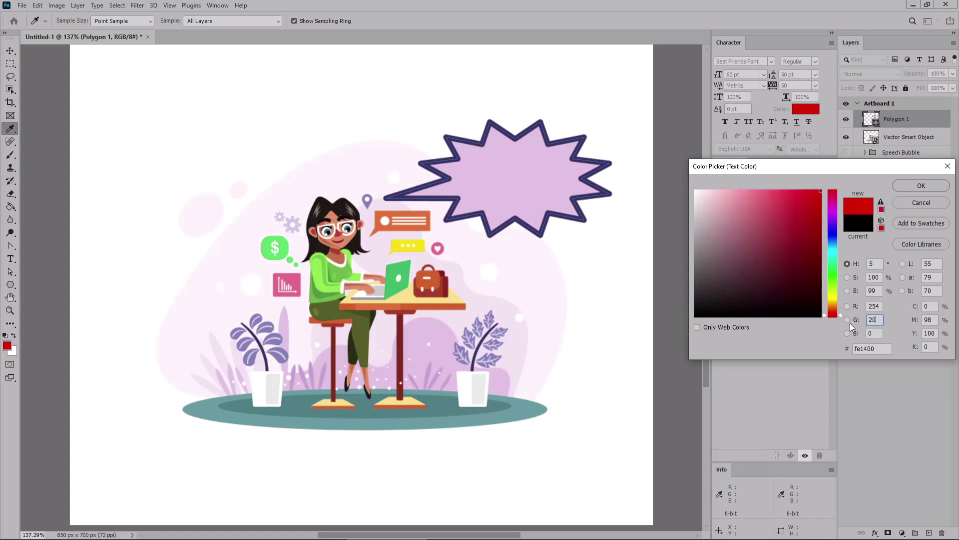
{"action": "key", "text": "Tab"}
{"action": "type", "text": "8"}
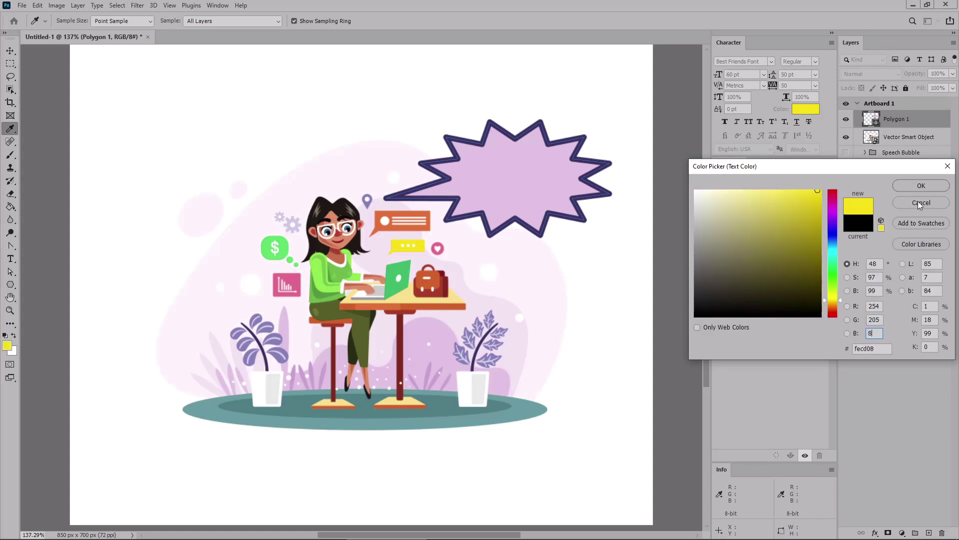
{"action": "left_click", "coordinate": [922, 185]}
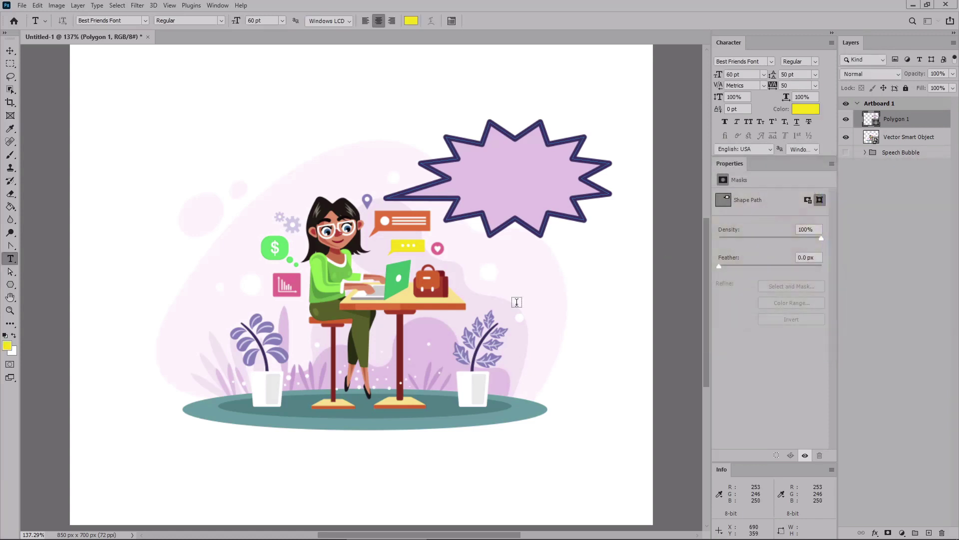
Step: Add the text "IO HAGO!" and move it into the middle of the starburst bubble
{"action": "left_click", "coordinate": [357, 318]}
{"action": "type", "text": "lo hago!"}
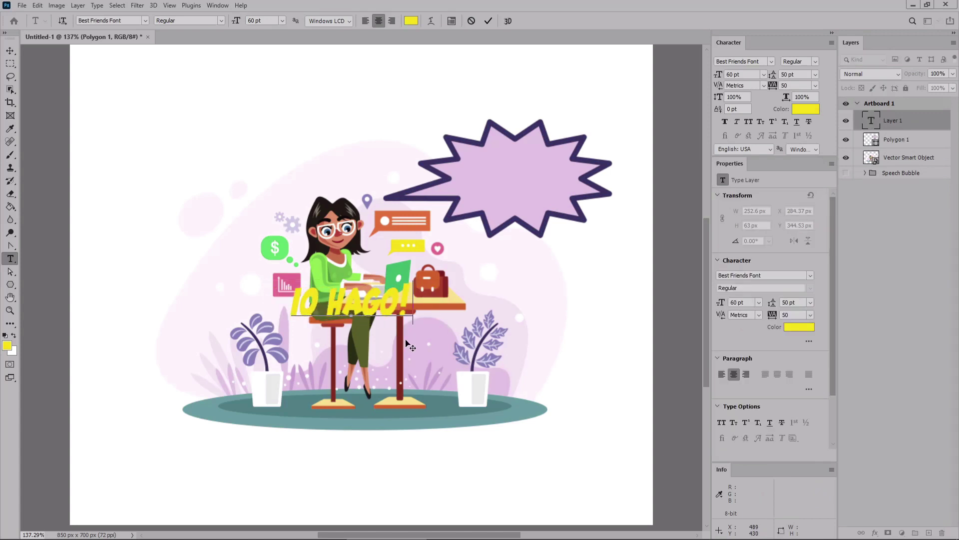
{"action": "key", "text": "ctrl+Return"}
{"action": "key", "text": "v"}
{"action": "left_click_drag", "start_coordinate": [385, 288], "coordinate": [540, 180]}
{"action": "key", "text": "Up"}
Step: Add a 6 px outside Stroke to the text layer in dark purple #3a3964, sampled from the starburst's outline
{"action": "double_click", "coordinate": [944, 124]}
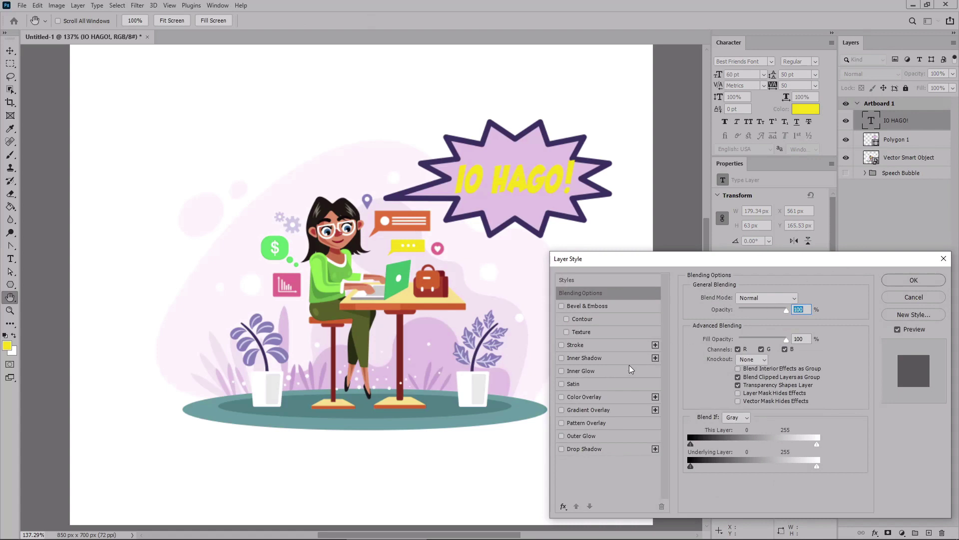
{"action": "left_click", "coordinate": [580, 345]}
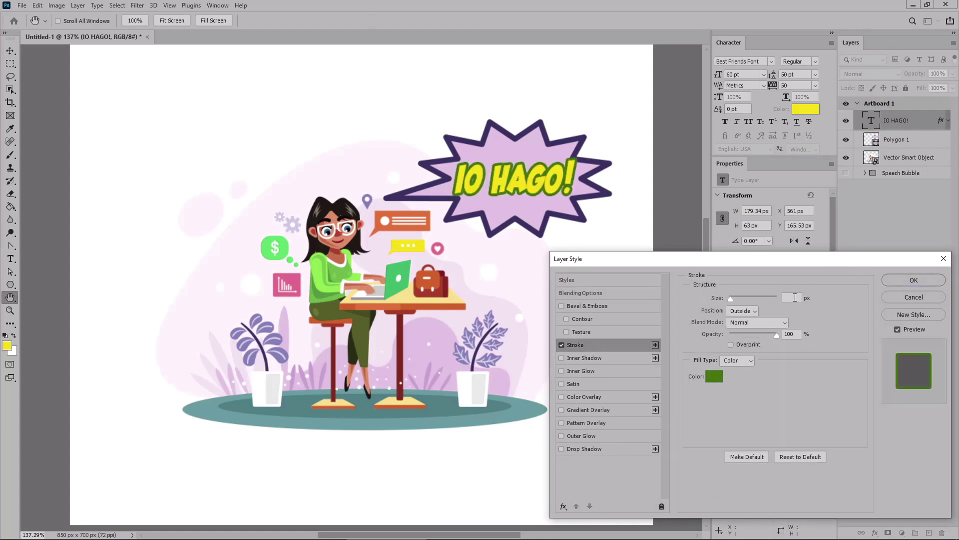
{"action": "type", "text": "6"}
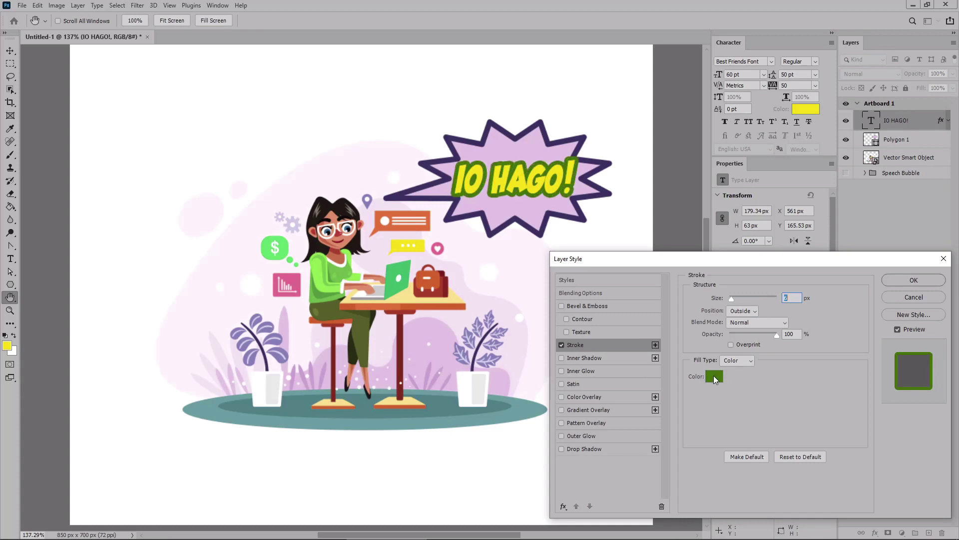
{"action": "left_click", "coordinate": [714, 376]}
{"action": "left_click", "coordinate": [546, 226]}
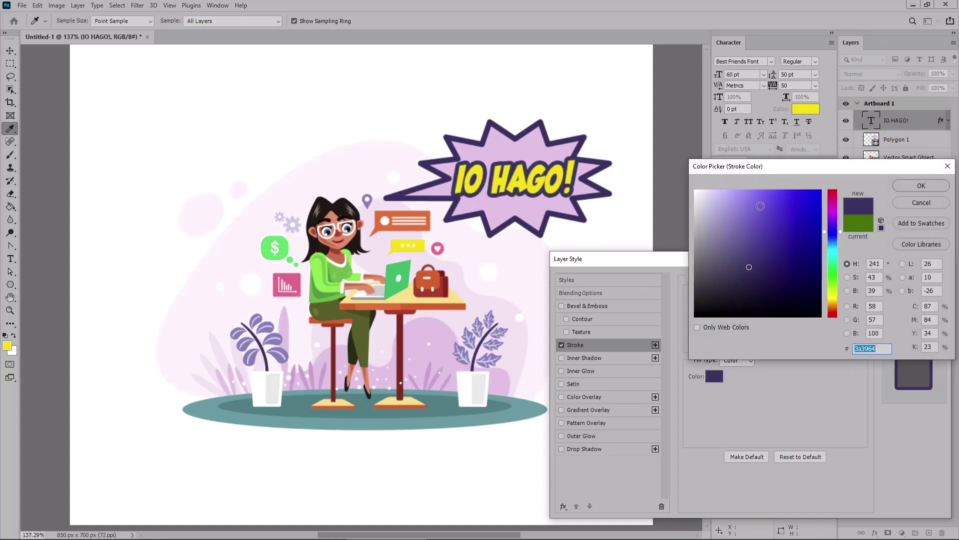
{"action": "left_click", "coordinate": [922, 186]}
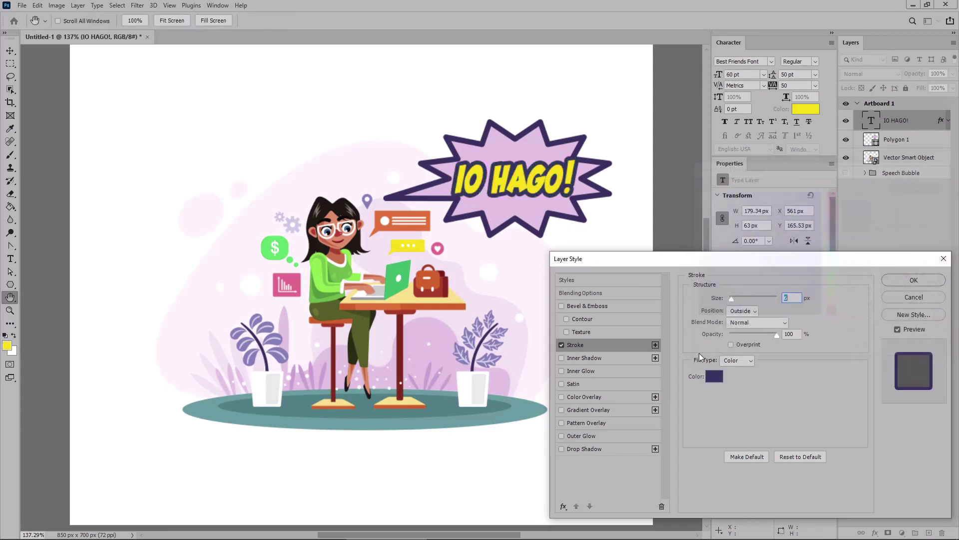
Step: Add a Drop Shadow to the text in the outline's sampled dark purple, with 100% opacity and 14 px distance
{"action": "left_click", "coordinate": [604, 448]}
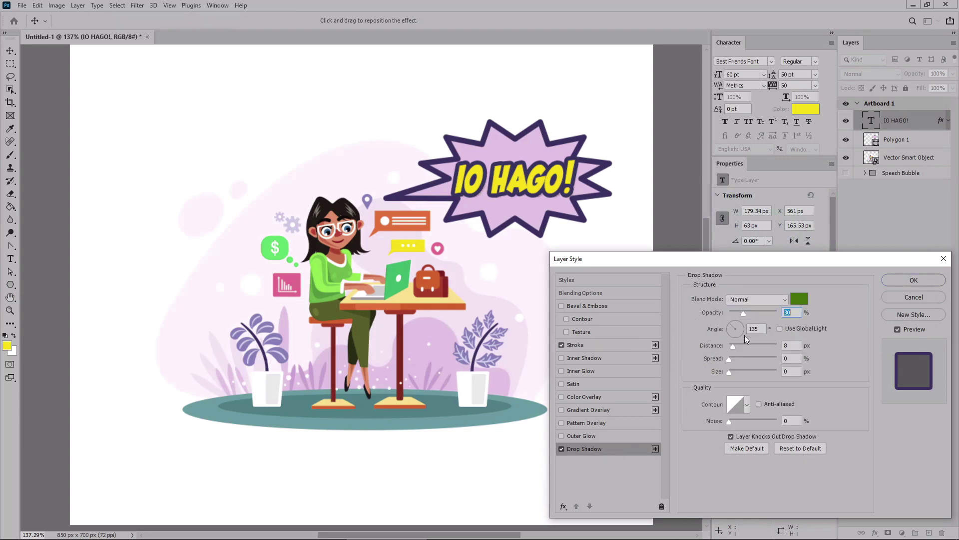
{"action": "left_click", "coordinate": [802, 304]}
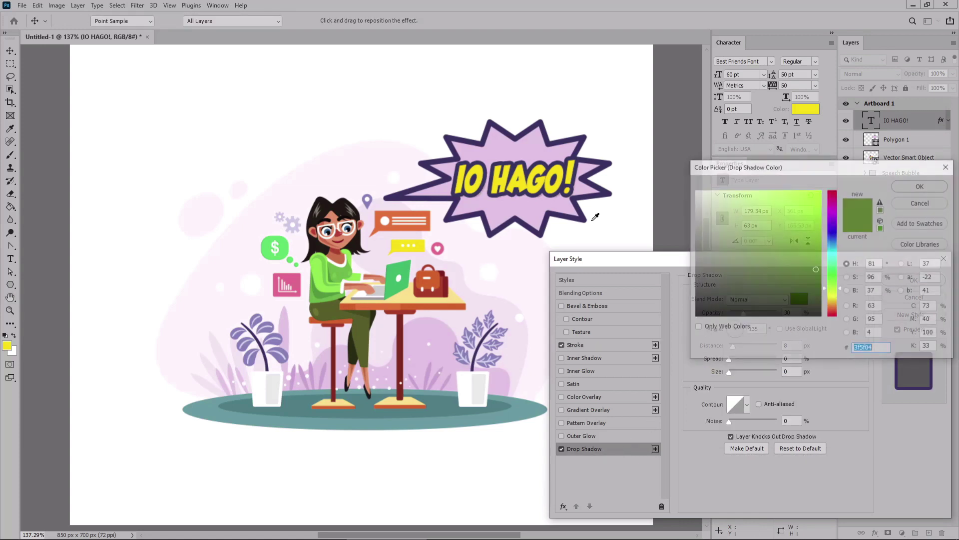
{"action": "left_click", "coordinate": [544, 225]}
{"action": "left_click", "coordinate": [919, 186]}
{"action": "left_click_drag", "start_coordinate": [747, 311], "coordinate": [782, 311]}
{"action": "double_click", "coordinate": [786, 344]}
{"action": "type", "text": "14"}
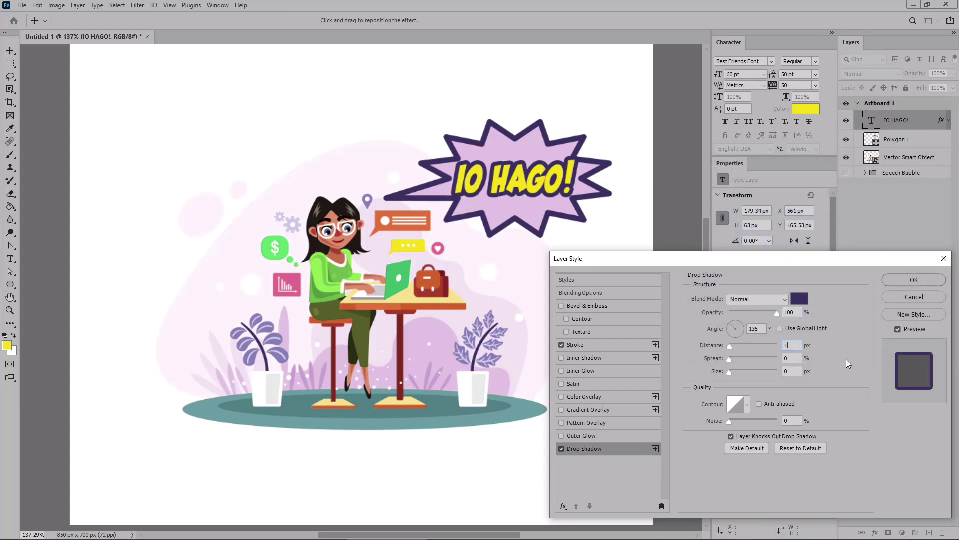
{"action": "left_click", "coordinate": [896, 280]}
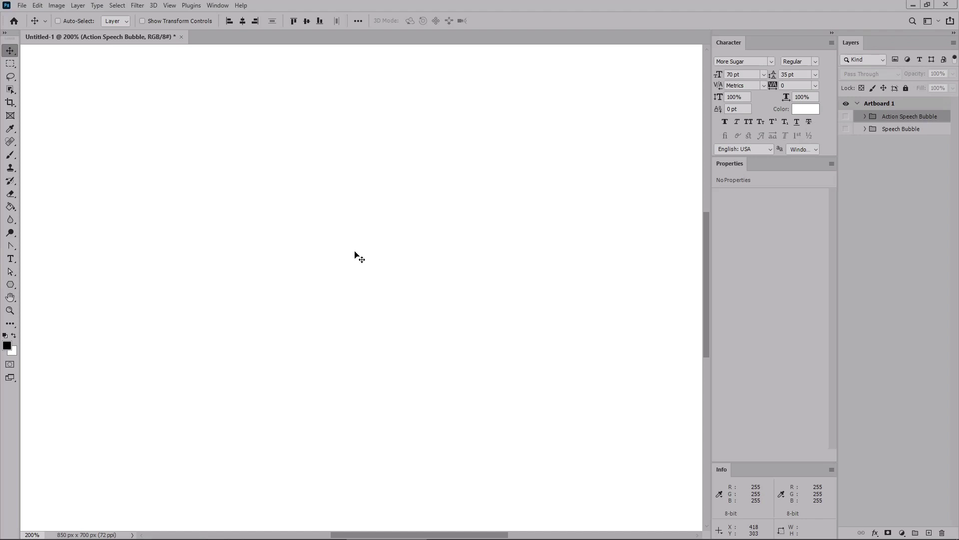
Step: Show the document grid over the empty artboard
{"action": "left_click", "coordinate": [171, 5]}
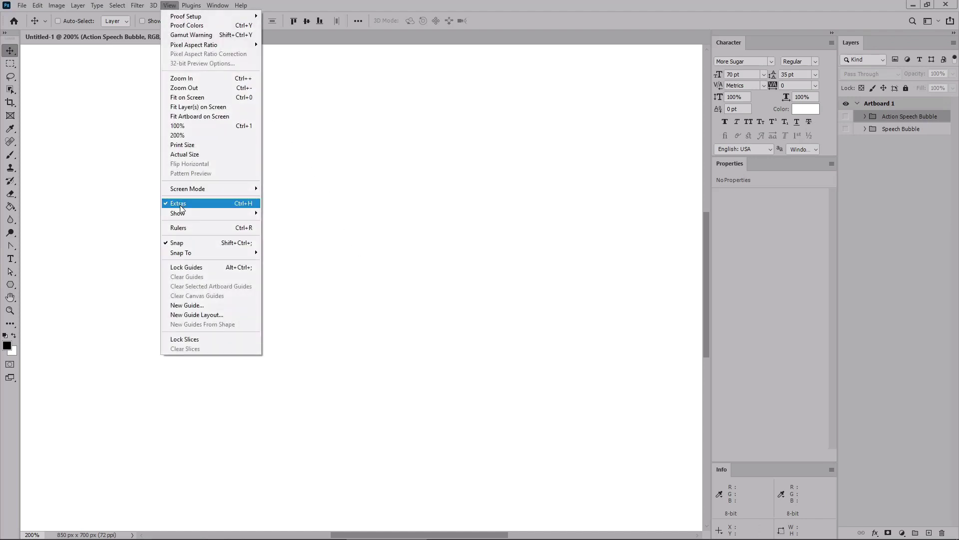
{"action": "mouse_move", "coordinate": [195, 215]}
{"action": "left_click", "coordinate": [280, 241]}
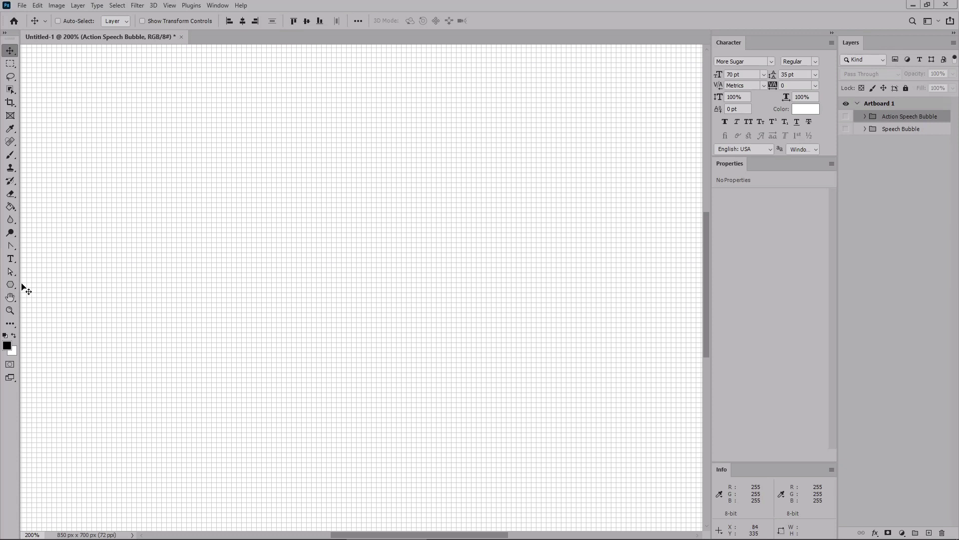
Step: Draw a 70 px circle and a 90 px circle with the Ellipse tool, and move the larger one to overlap the smaller
{"action": "left_click", "coordinate": [22, 286]}
{"action": "left_click_drag", "start_coordinate": [10, 284], "coordinate": [44, 303]}
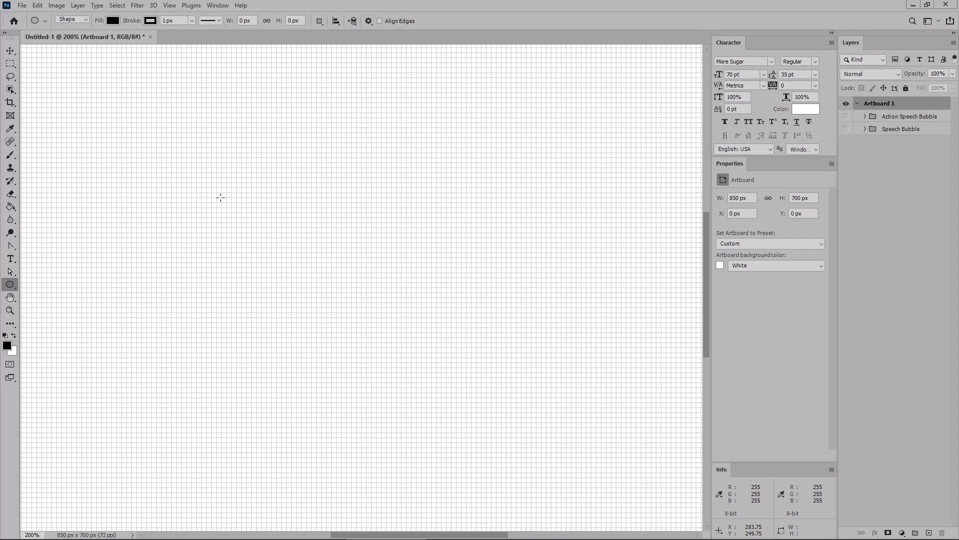
{"action": "left_click_drag", "start_coordinate": [217, 185], "coordinate": [286, 257]}
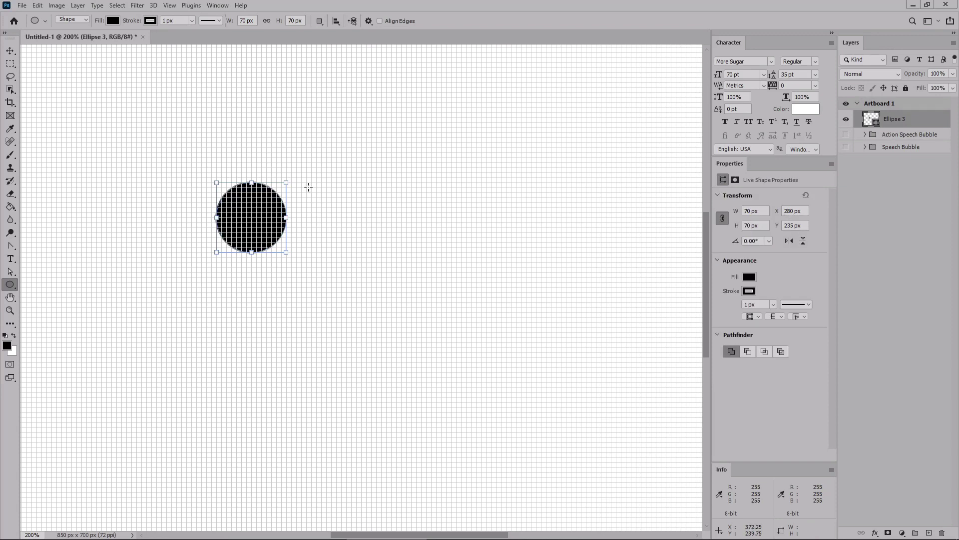
{"action": "left_click_drag", "start_coordinate": [306, 184], "coordinate": [392, 279]}
{"action": "key", "text": "v"}
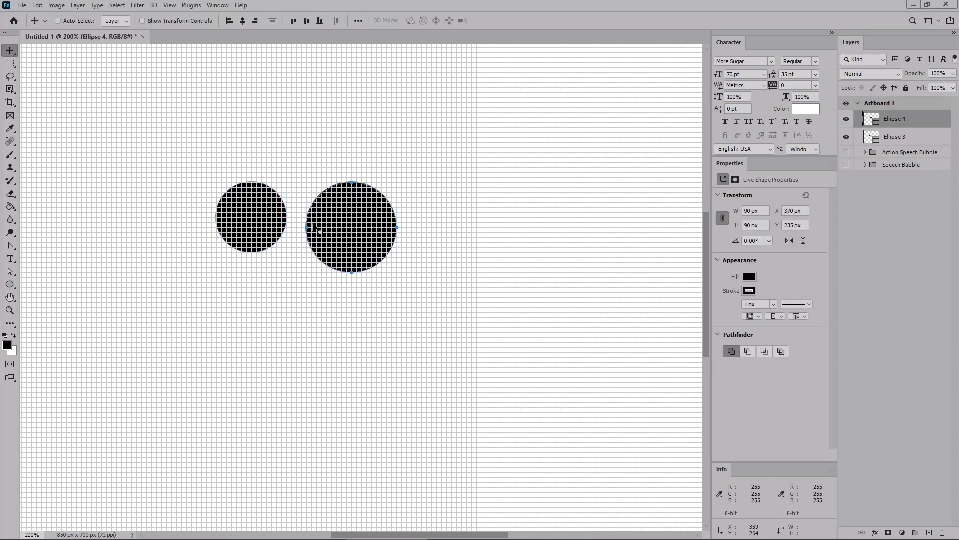
{"action": "left_click_drag", "start_coordinate": [361, 243], "coordinate": [325, 243]}
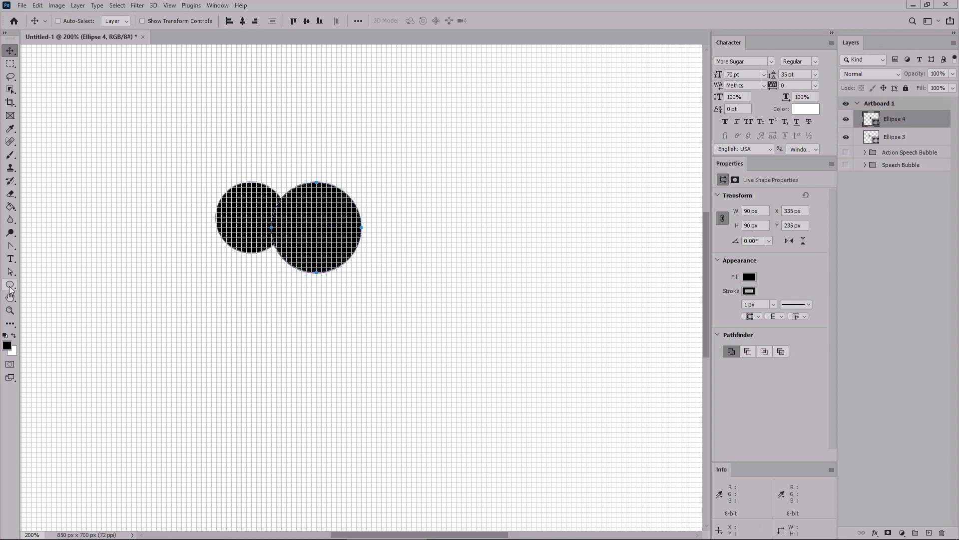
Step: Draw four more separate circles of varied sizes in a row below the overlapping pair, ending with a 60 px one
{"action": "left_click", "coordinate": [10, 289]}
{"action": "left_click_drag", "start_coordinate": [132, 317], "coordinate": [241, 427]}
{"action": "left_click_drag", "start_coordinate": [271, 322], "coordinate": [346, 398]}
{"action": "left_click_drag", "start_coordinate": [373, 323], "coordinate": [488, 452]}
{"action": "left_click_drag", "start_coordinate": [517, 328], "coordinate": [581, 389]}
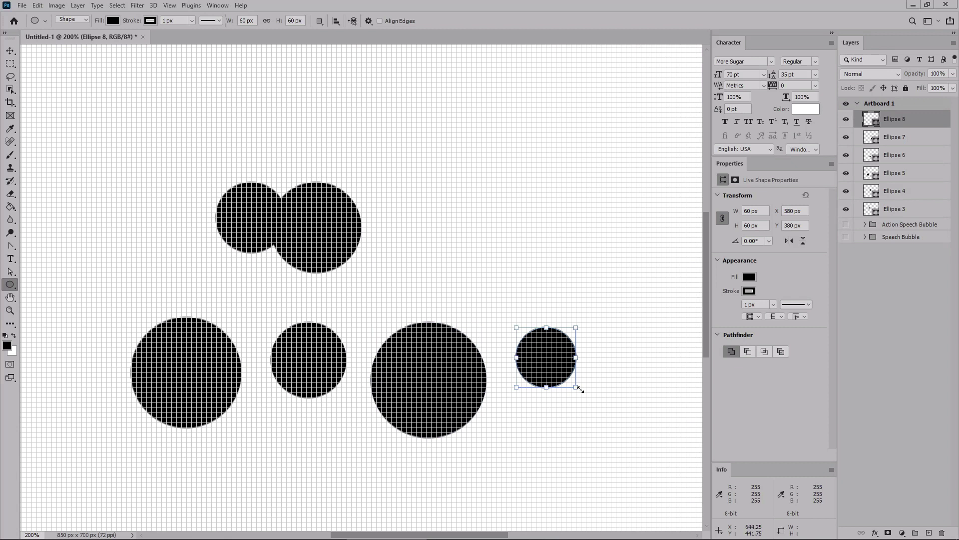
Step: Move the four lower circles up so they overlap the pair and form a closed cloud shape
{"action": "left_click", "coordinate": [10, 50]}
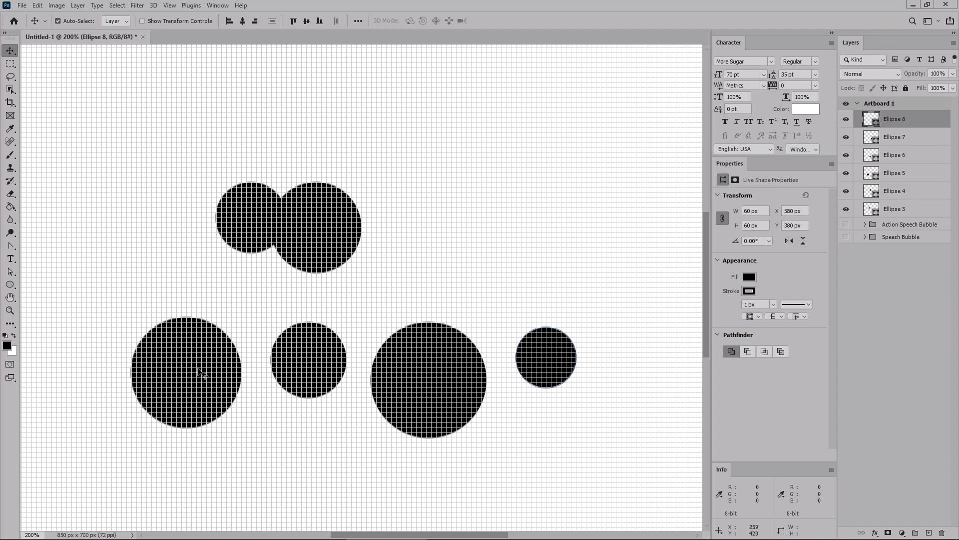
{"action": "left_click_drag", "start_coordinate": [185, 377], "coordinate": [217, 276]}
{"action": "left_click_drag", "start_coordinate": [309, 372], "coordinate": [357, 284]}
{"action": "left_click_drag", "start_coordinate": [445, 373], "coordinate": [296, 297]}
{"action": "left_click_drag", "start_coordinate": [552, 361], "coordinate": [353, 310]}
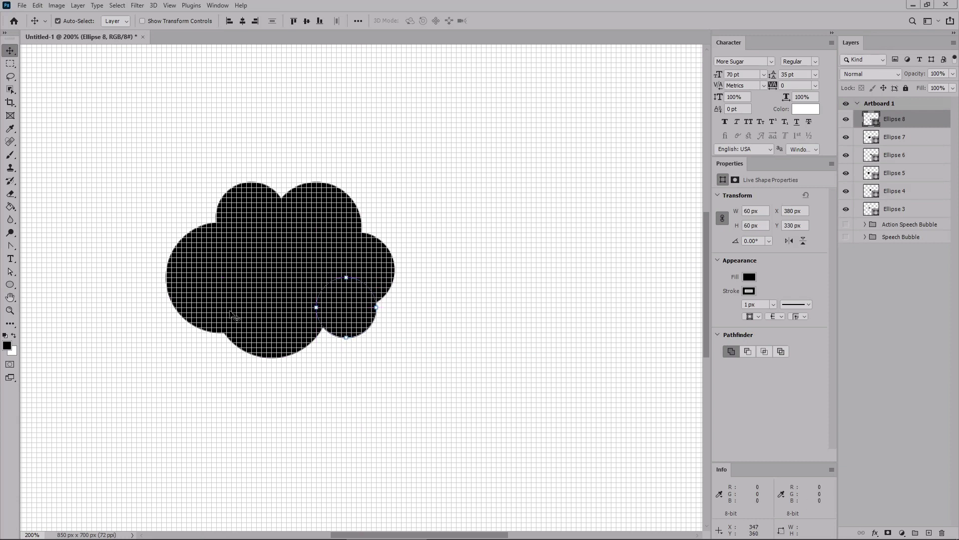
Step: Draw two small circles trailing off the cloud's lower right, the smaller 15 px wide, and merge all the ellipses into one shape
{"action": "left_click", "coordinate": [10, 286]}
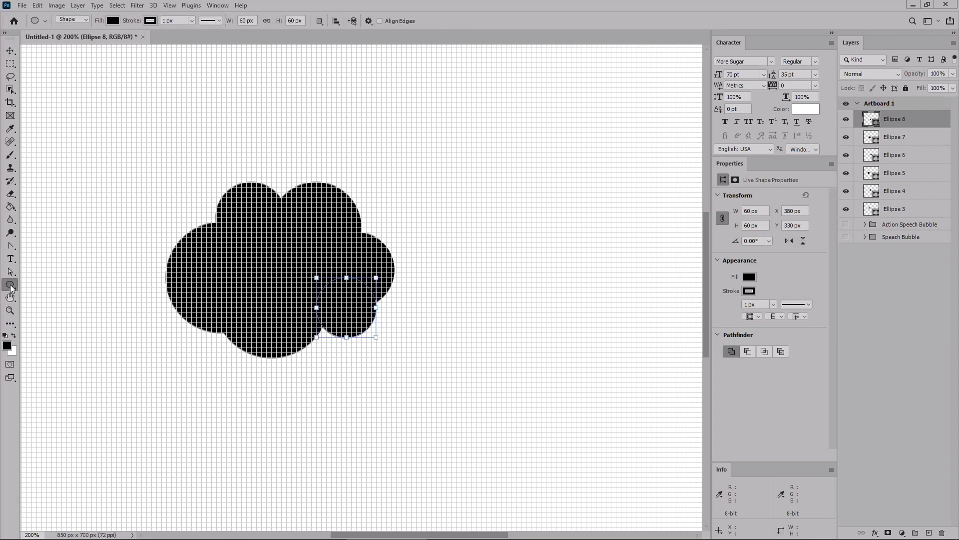
{"action": "left_click_drag", "start_coordinate": [395, 326], "coordinate": [455, 351]}
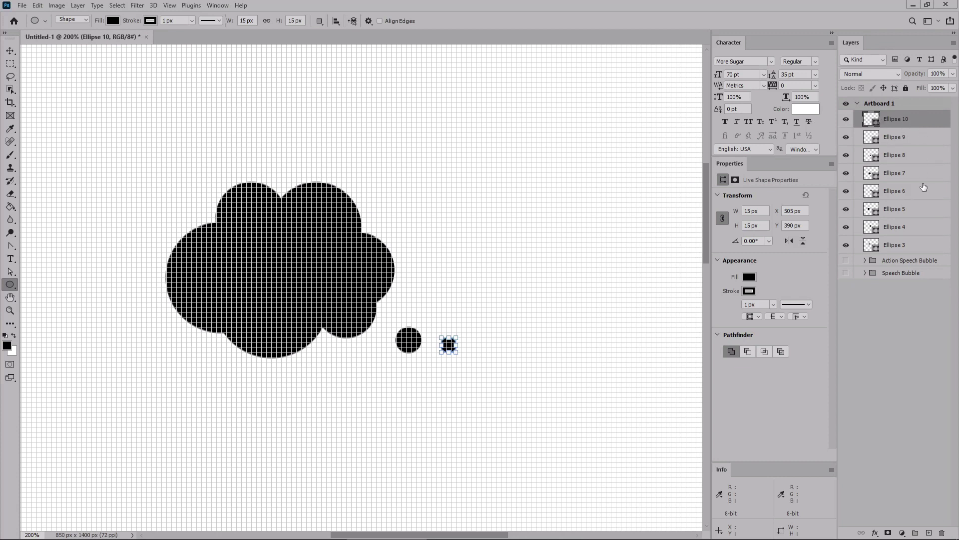
{"action": "key", "text": "shift"}
{"action": "left_click", "coordinate": [918, 246], "text": "shift"}
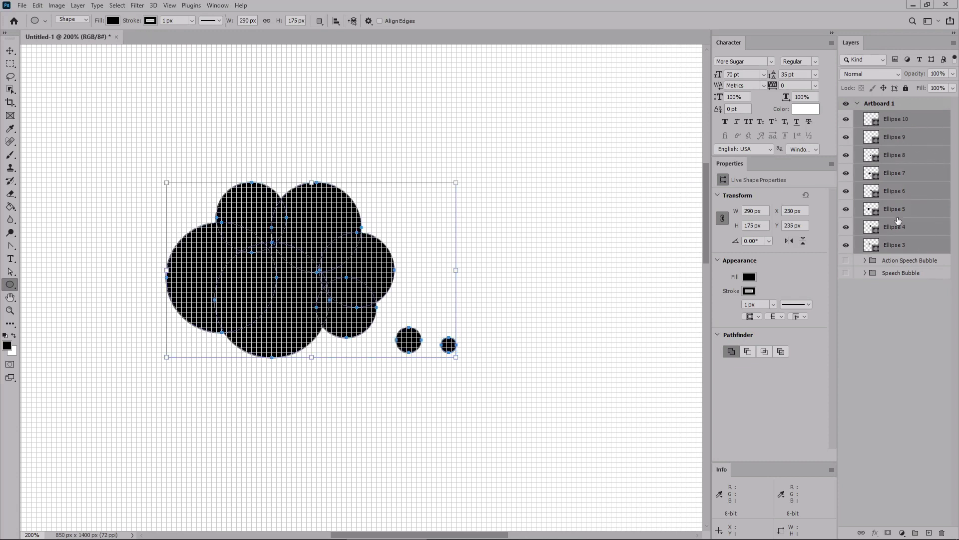
{"action": "right_click", "coordinate": [922, 157]}
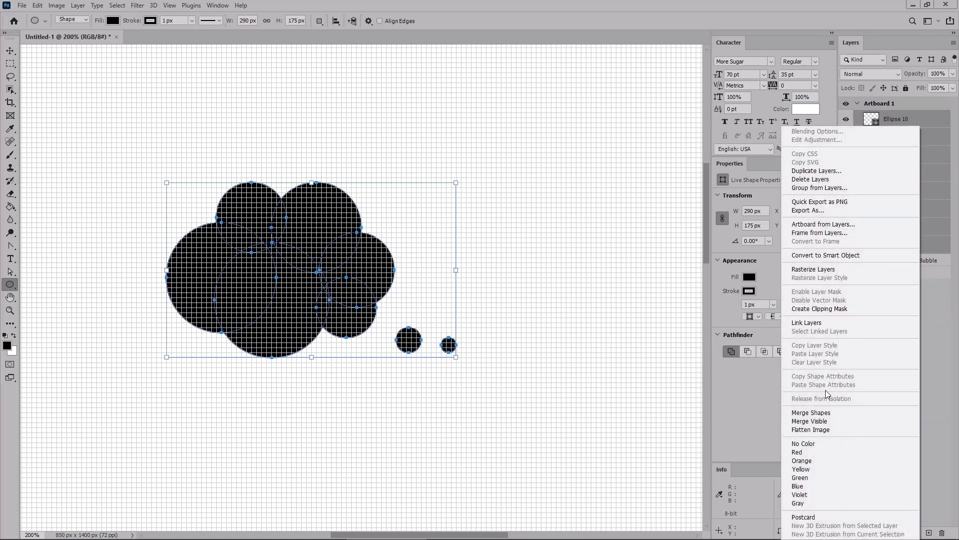
{"action": "left_click", "coordinate": [821, 412]}
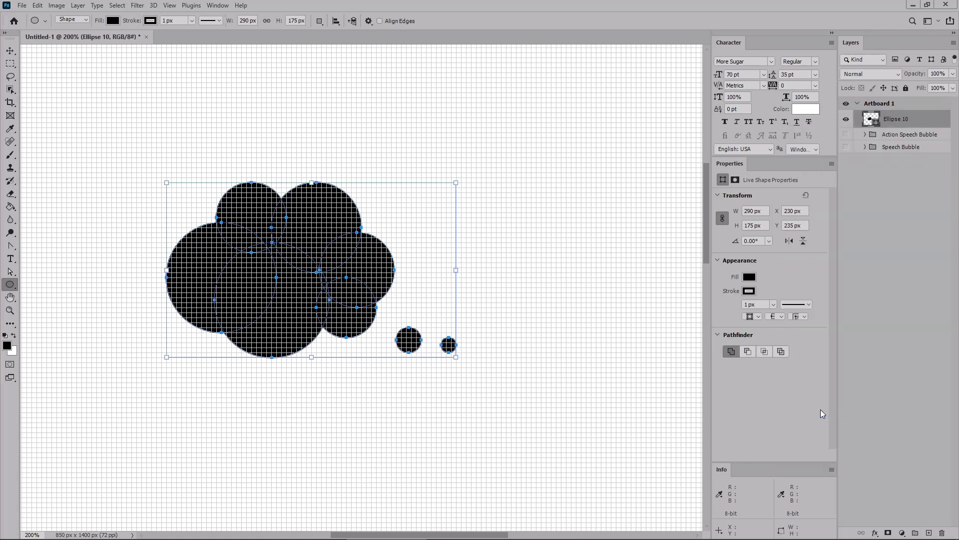
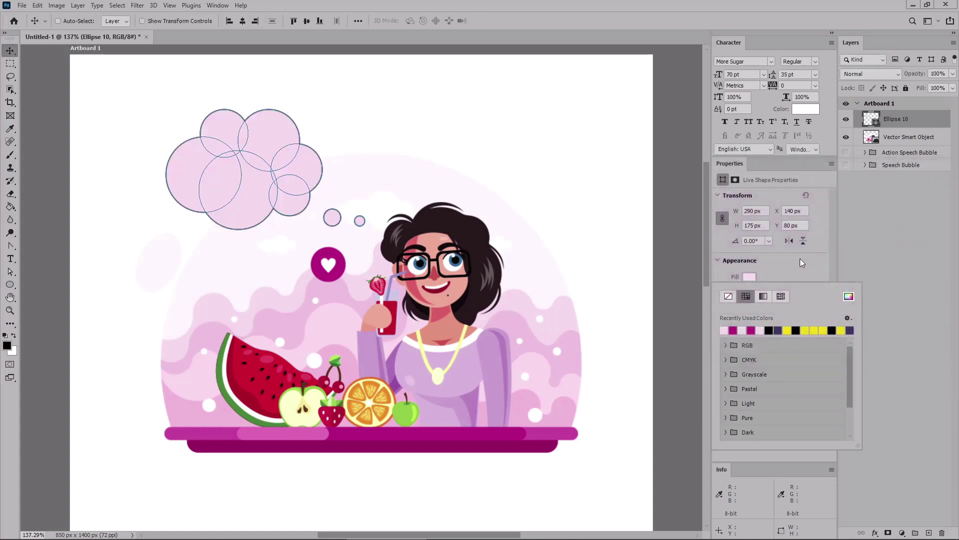
Step: Set the thought bubble's stroke colour to magenta pink, RGB 201, 61, 127
{"action": "left_click", "coordinate": [750, 291]}
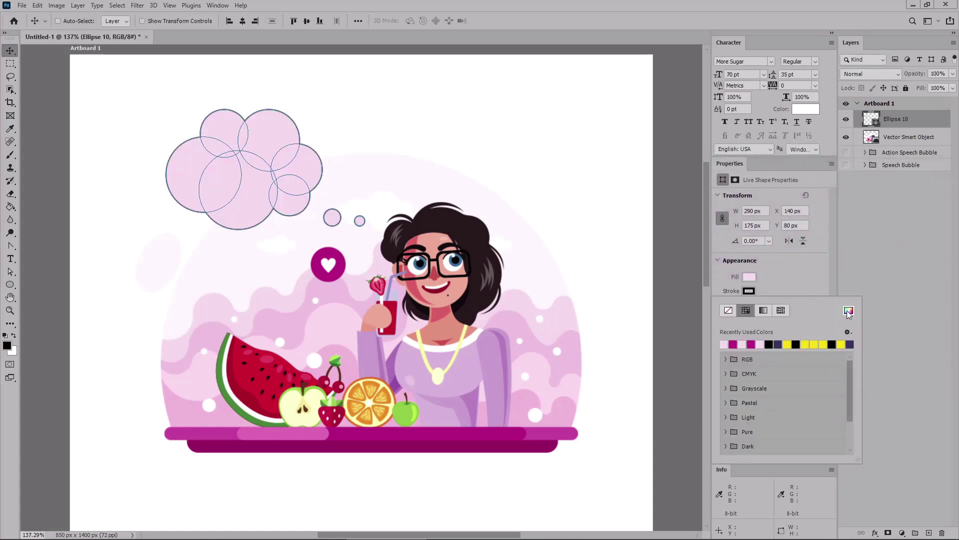
{"action": "left_click", "coordinate": [849, 310]}
{"action": "type", "text": "201"}
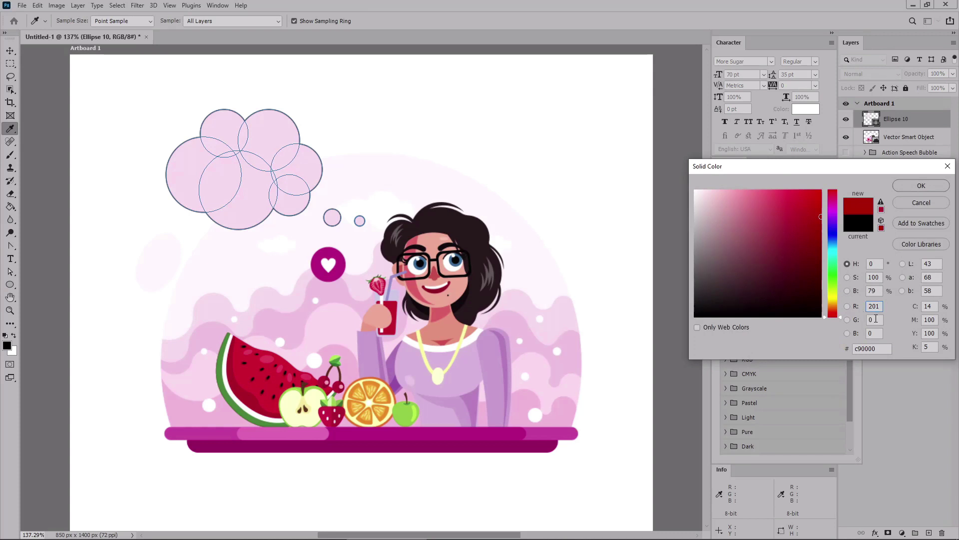
{"action": "key", "text": "Tab"}
{"action": "type", "text": "61"}
{"action": "key", "text": "Tab"}
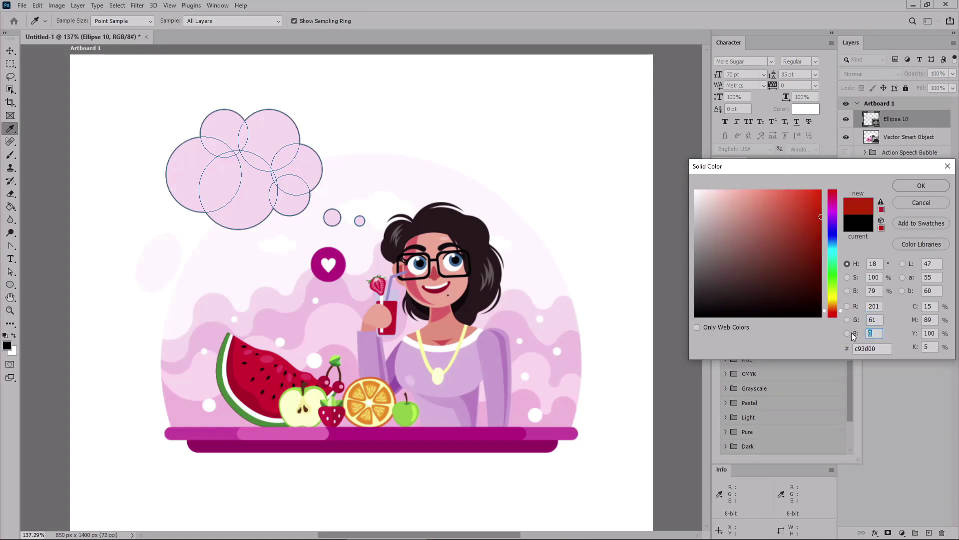
{"action": "type", "text": "127"}
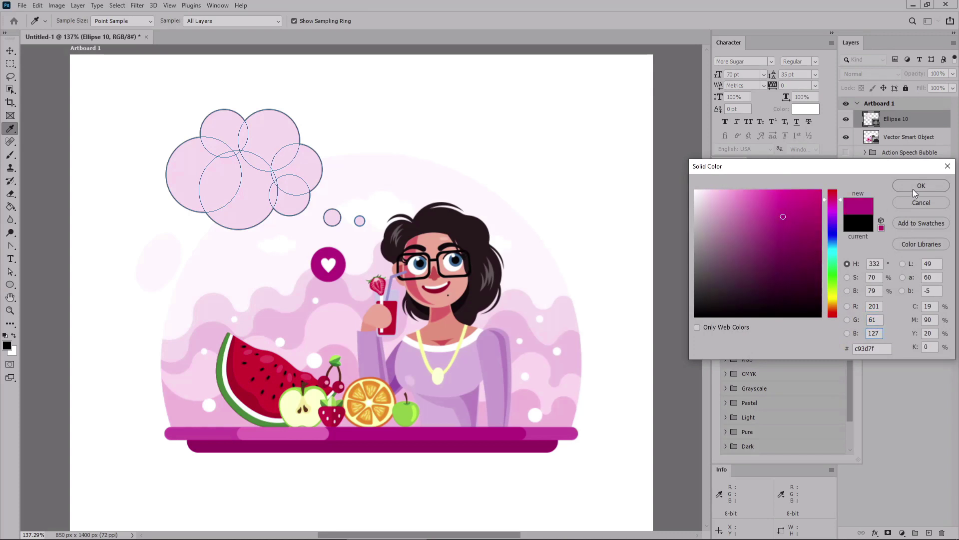
{"action": "left_click", "coordinate": [921, 186]}
{"action": "left_click", "coordinate": [754, 295]}
Step: Set the thought bubble's stroke width to 8 px
{"action": "left_click", "coordinate": [749, 304]}
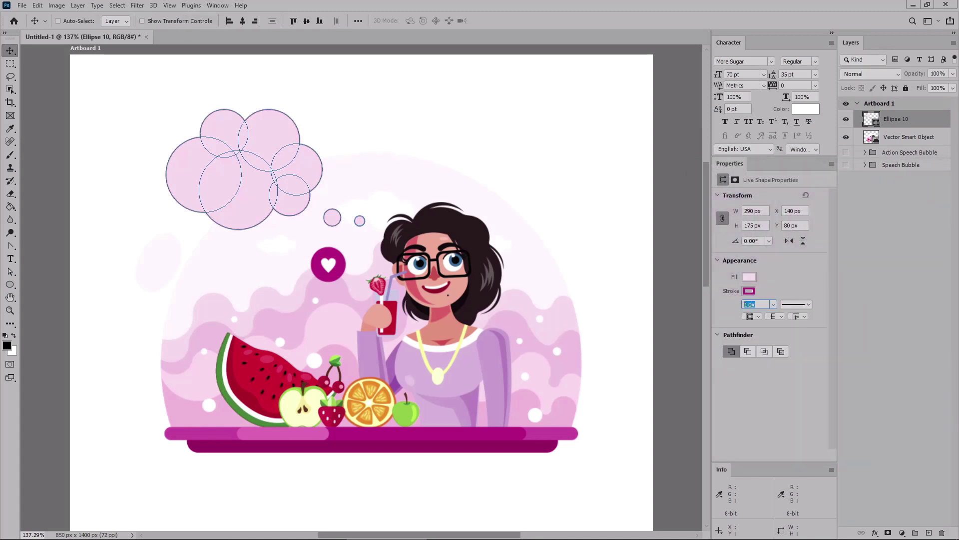
{"action": "type", "text": "8"}
{"action": "key", "text": "Return"}
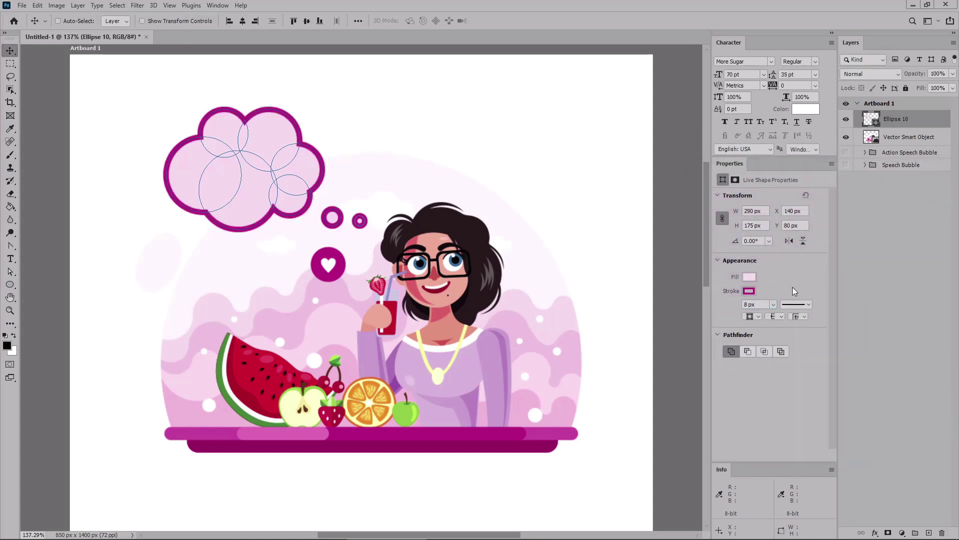
{"action": "left_click", "coordinate": [804, 315]}
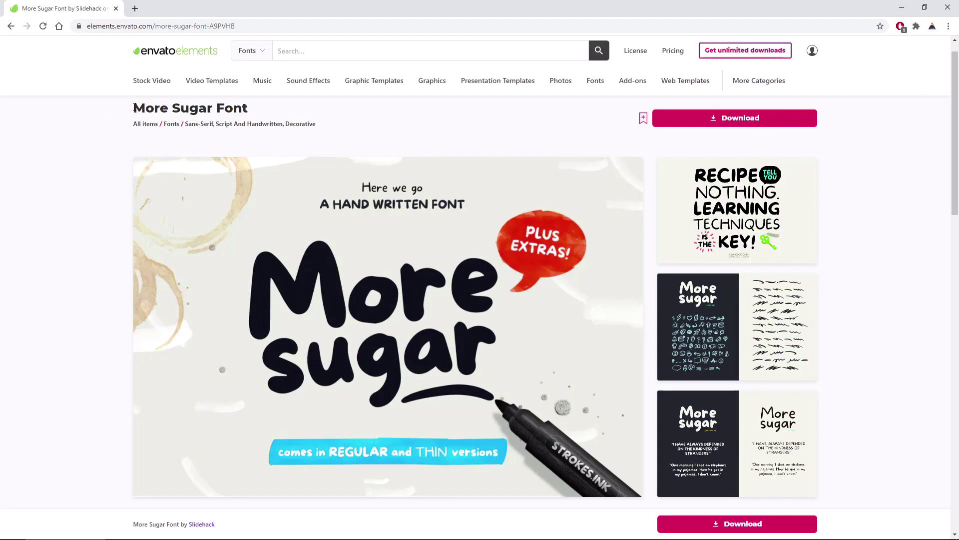
{"action": "left_click_drag", "start_coordinate": [133, 106], "coordinate": [189, 103]}
{"action": "left_click", "coordinate": [270, 108]}
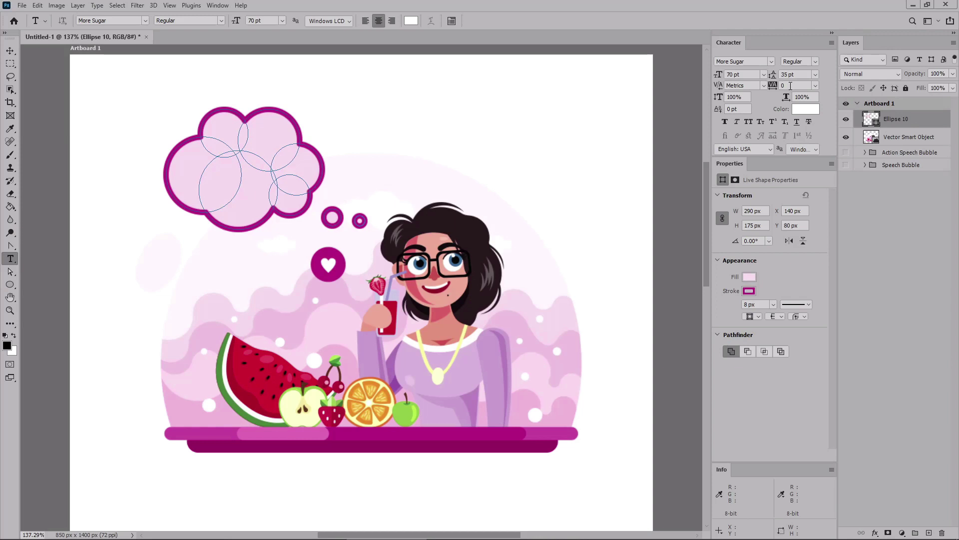
Step: Add the white text "gustos!" in More Sugar Regular at 70 pt over the watermelon
{"action": "left_click", "coordinate": [803, 108]}
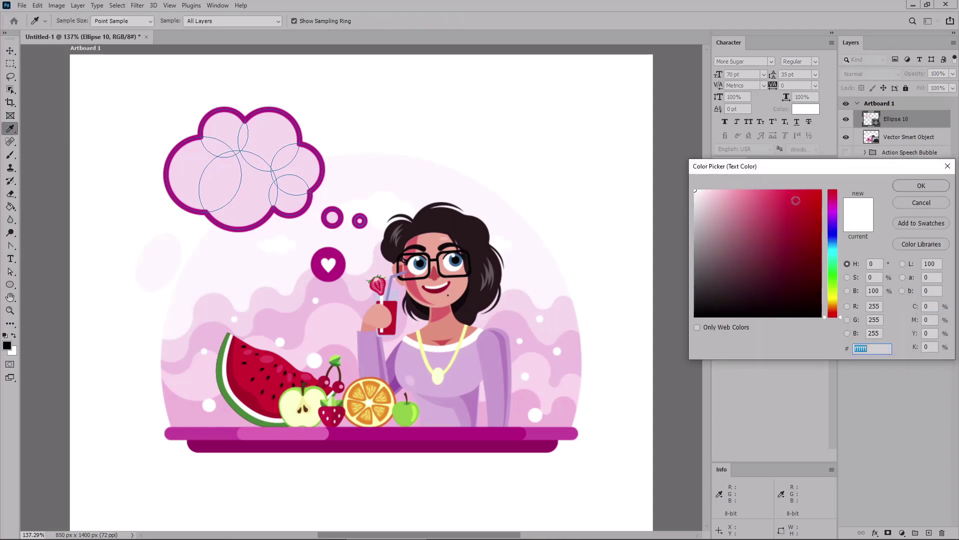
{"action": "key", "text": "Escape"}
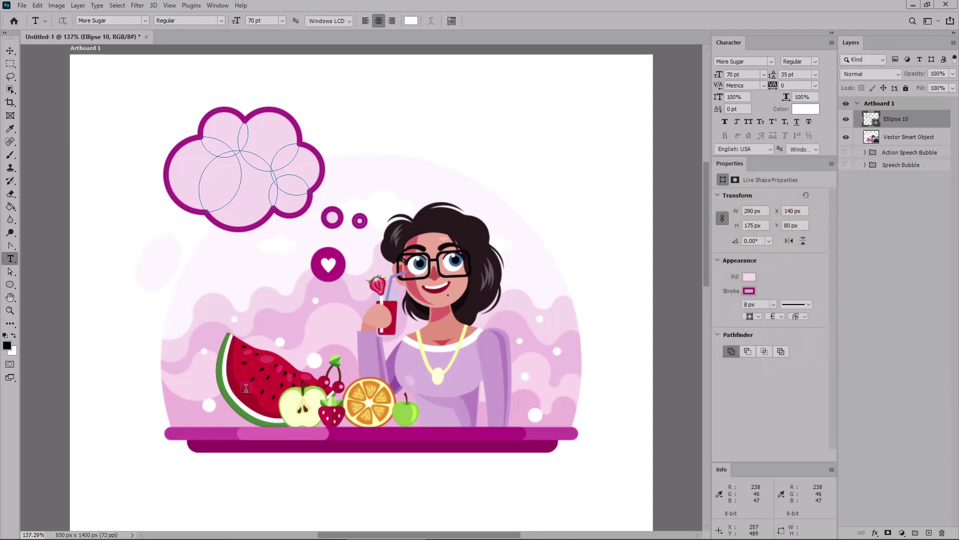
{"action": "left_click", "coordinate": [251, 386]}
{"action": "type", "text": "gustos!"}
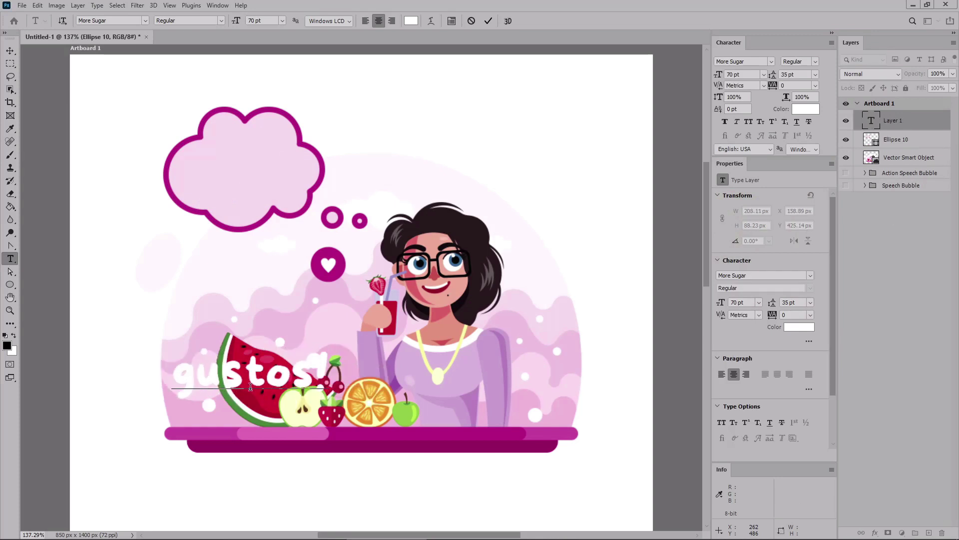
{"action": "key", "text": "ctrl+Return"}
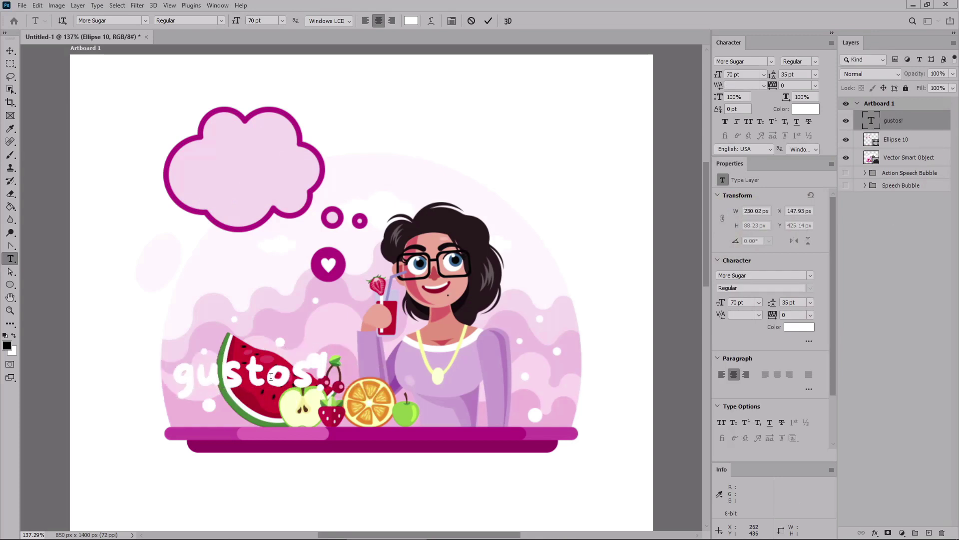
Step: Move the "gustos!" text up into the cloud and nudge it slightly left and up to centre it
{"action": "key", "text": "v"}
{"action": "left_click_drag", "start_coordinate": [275, 383], "coordinate": [267, 173]}
{"action": "key", "text": "Left"}
{"action": "key", "text": "Up"}
{"action": "key", "text": "Up"}
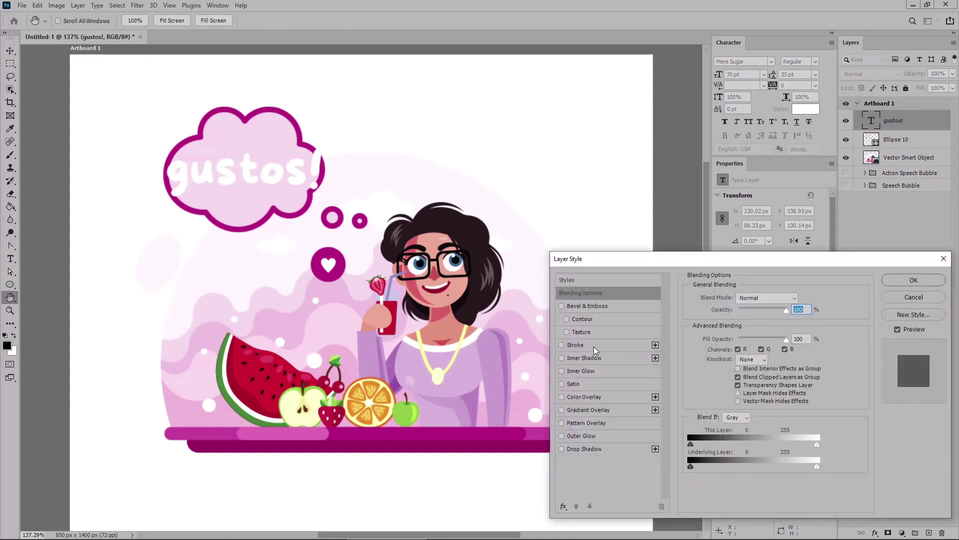
Step: Add a Stroke effect to the "gustos!" text, with its colour sampled from the cloud's magenta outline
{"action": "left_click", "coordinate": [589, 344]}
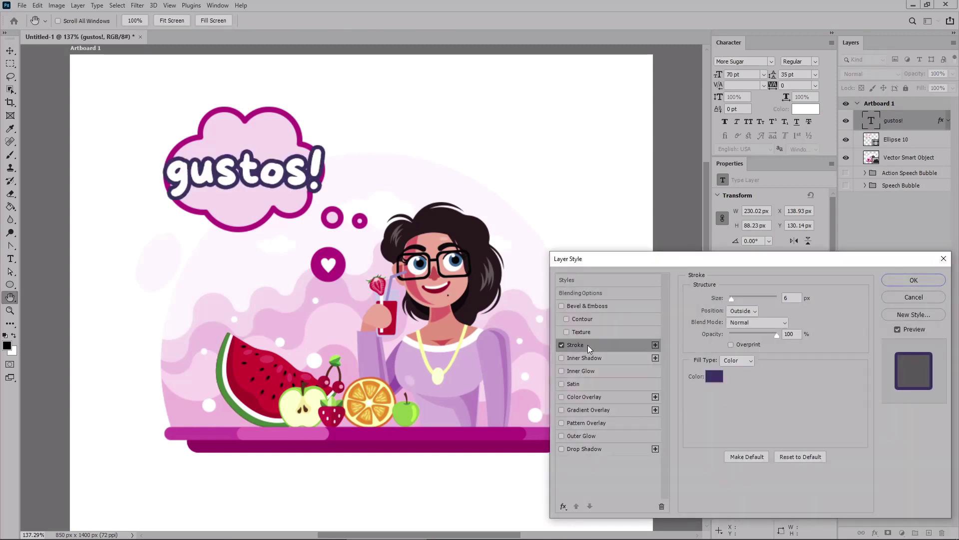
{"action": "left_click", "coordinate": [714, 377]}
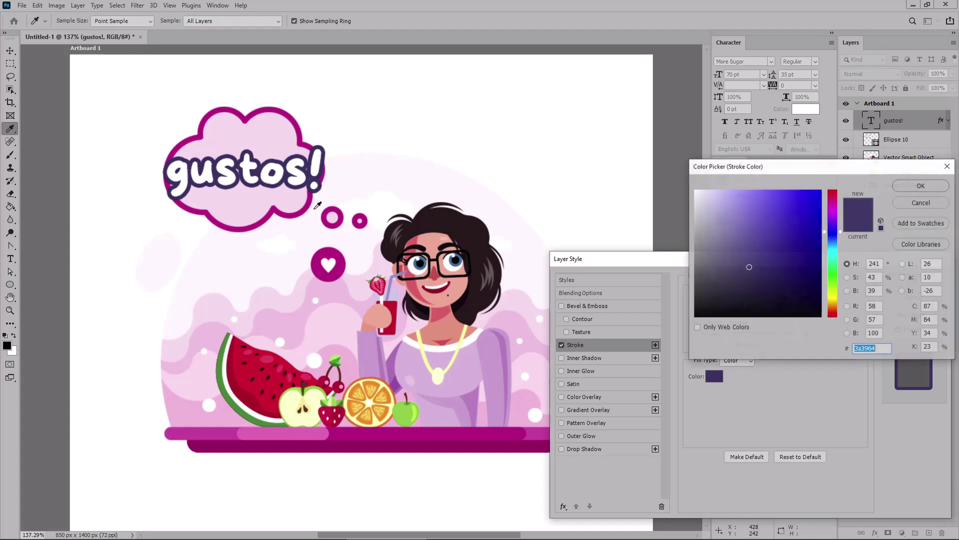
{"action": "left_click", "coordinate": [288, 211]}
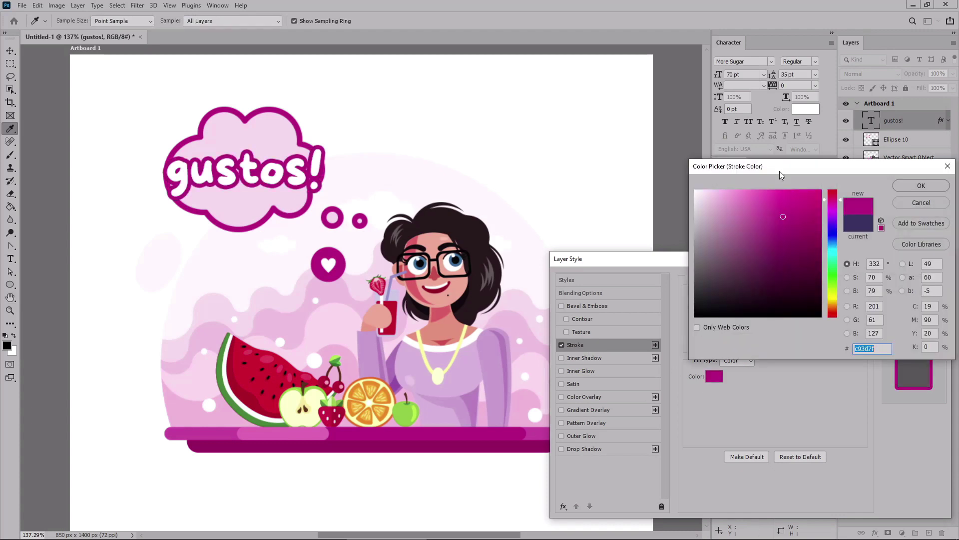
{"action": "left_click", "coordinate": [921, 185]}
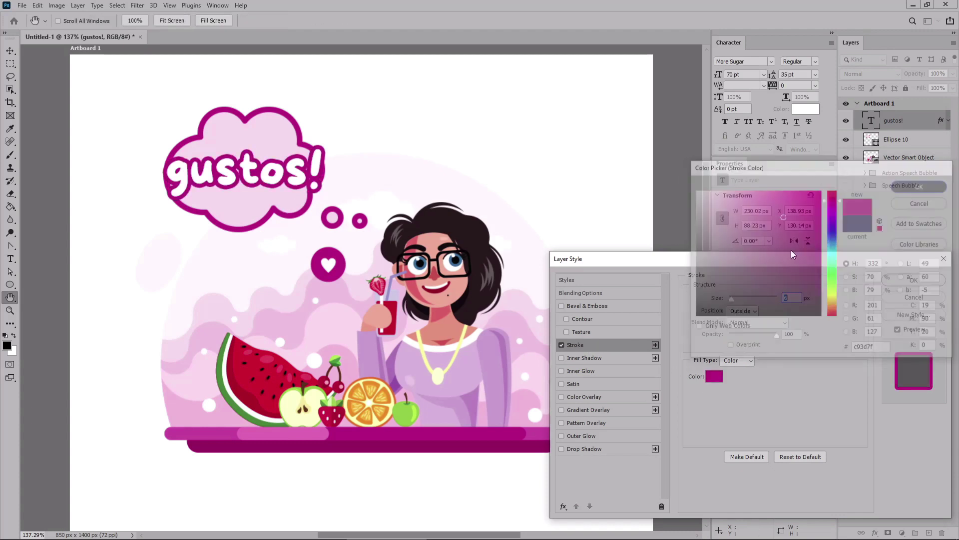
Step: Add a Drop Shadow to the "gustos!" text in the magenta sampled from the cloud's outline, and apply the layer style
{"action": "left_click", "coordinate": [604, 448]}
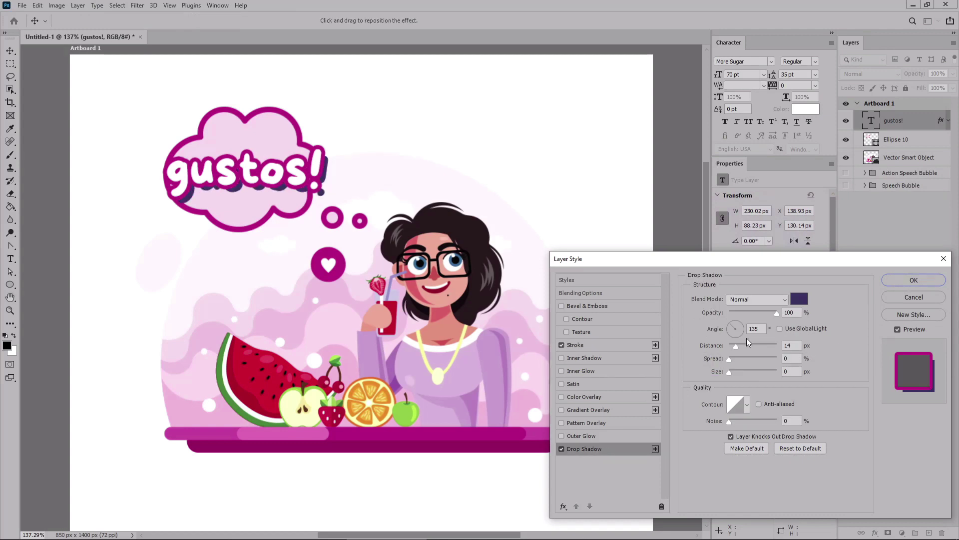
{"action": "left_click", "coordinate": [799, 299]}
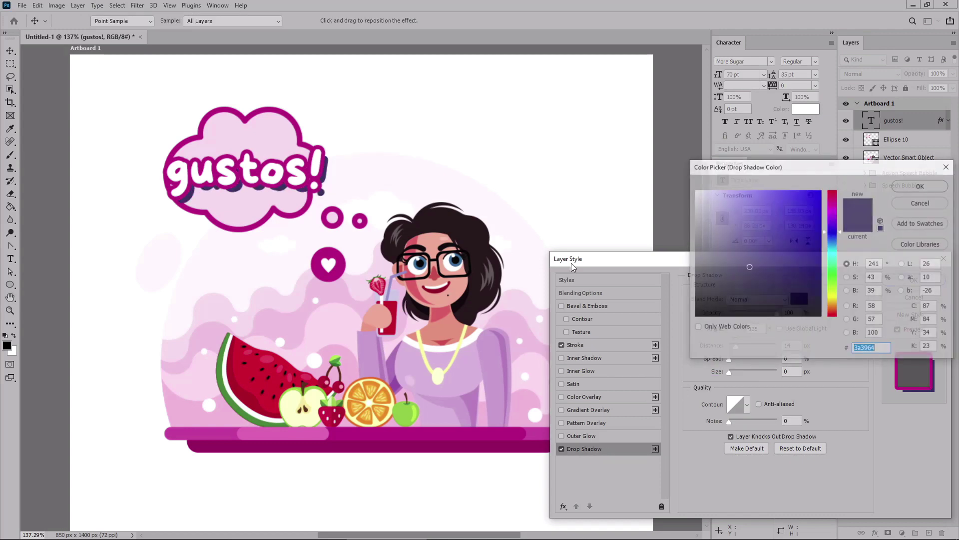
{"action": "left_click", "coordinate": [299, 210]}
{"action": "left_click", "coordinate": [914, 185]}
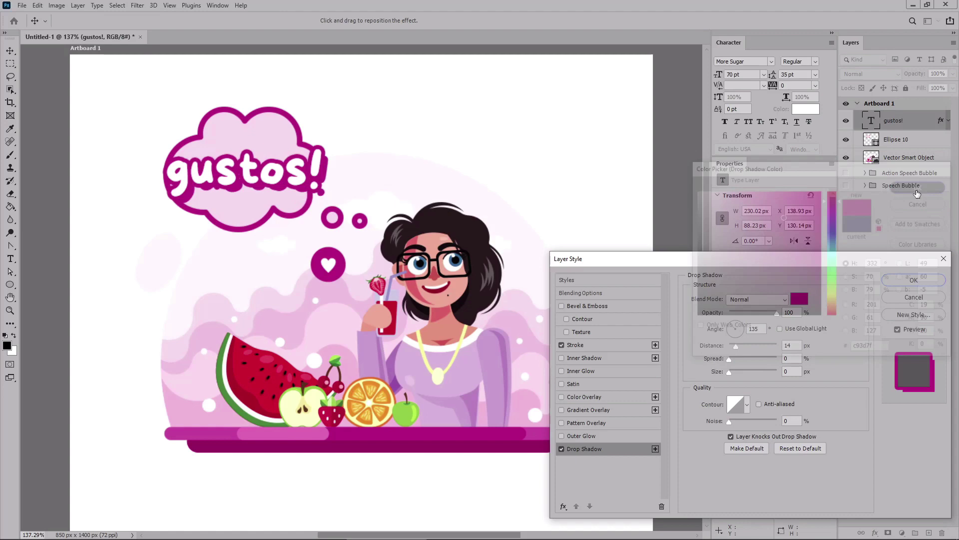
{"action": "left_click", "coordinate": [904, 281]}
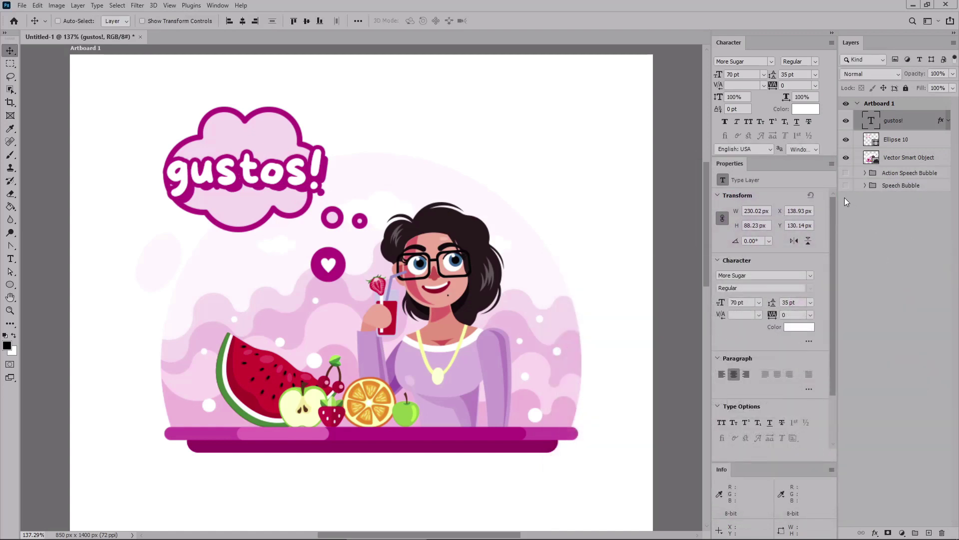